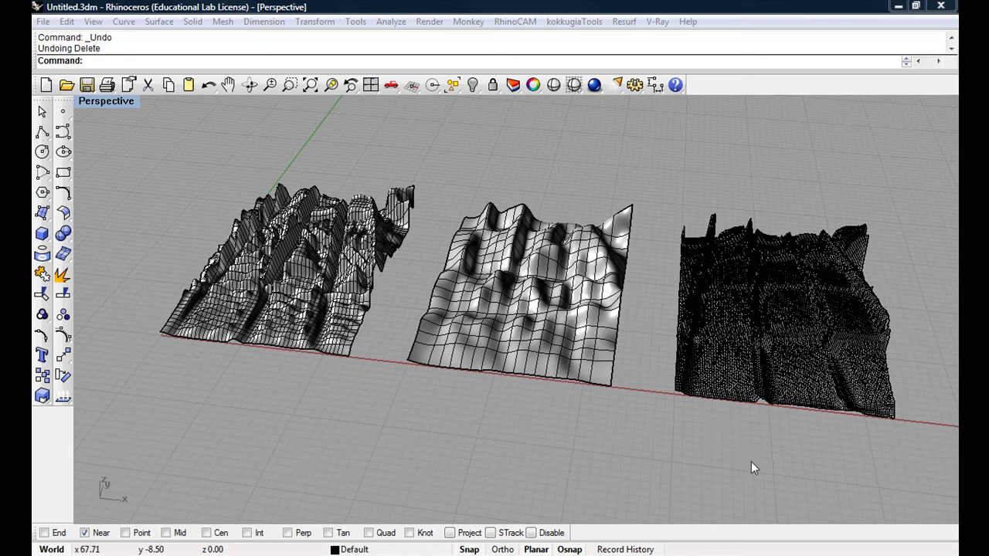
- Delete the middle and right terrain surfaces and zoom to fit the remaining leftmost one
{"action": "left_click_drag", "start_coordinate": [757, 468], "coordinate": [539, 194]}
{"action": "key", "text": "Delete"}
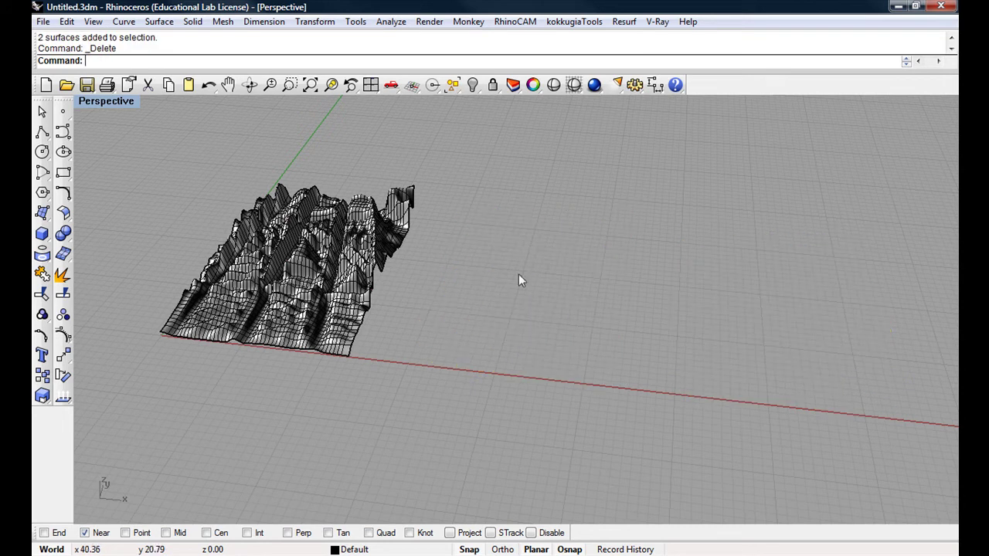
{"action": "left_click", "coordinate": [328, 301]}
{"action": "middle_click", "coordinate": [327, 301]}
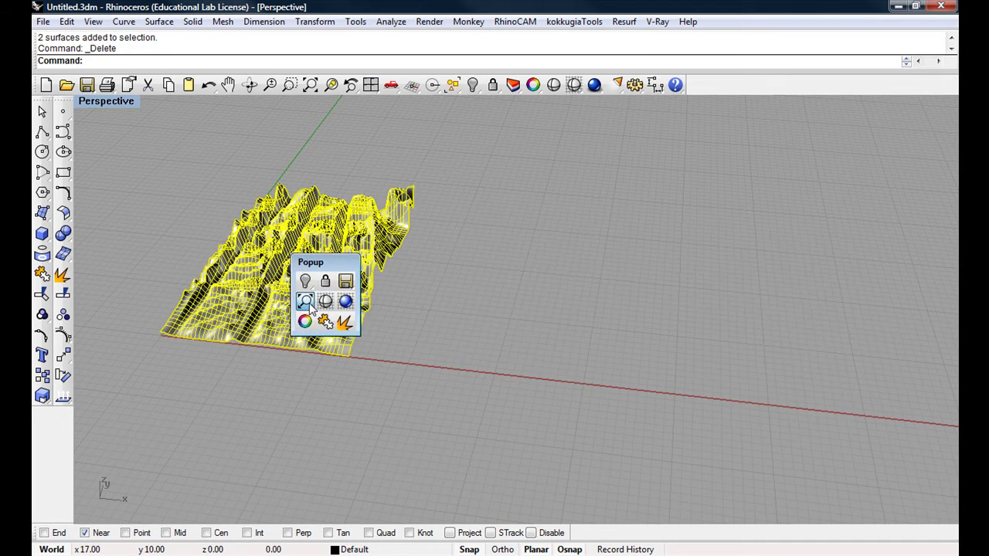
{"action": "left_click", "coordinate": [328, 301]}
- Orbit around the remaining terrain to view it from above and at an oblique angle
{"action": "left_click", "coordinate": [326, 289]}
{"action": "right_click_drag", "start_coordinate": [326, 284], "coordinate": [483, 284]}
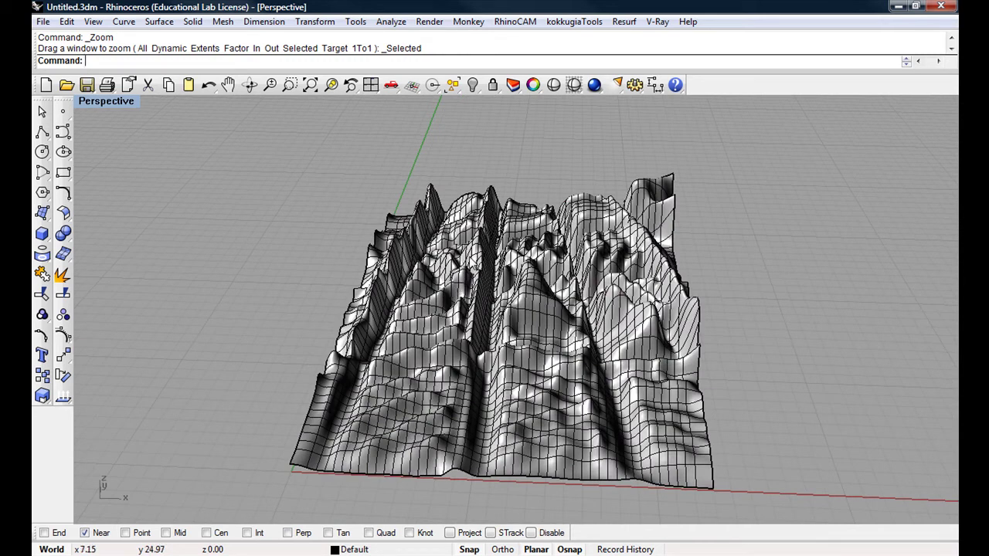
{"action": "right_click_drag", "start_coordinate": [488, 278], "coordinate": [361, 337]}
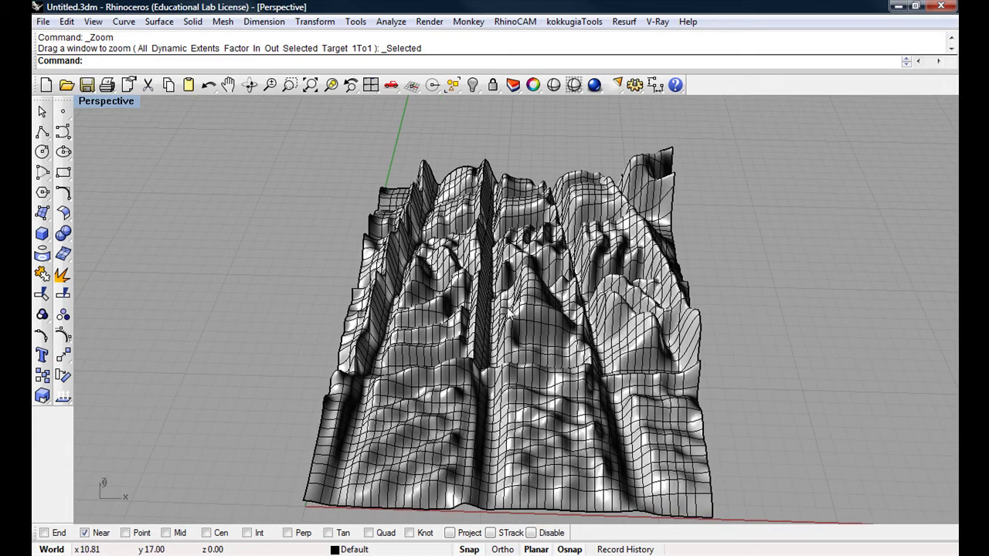
{"action": "scroll", "coordinate": [473, 262], "scroll_direction": "down", "scroll_amount": 2}
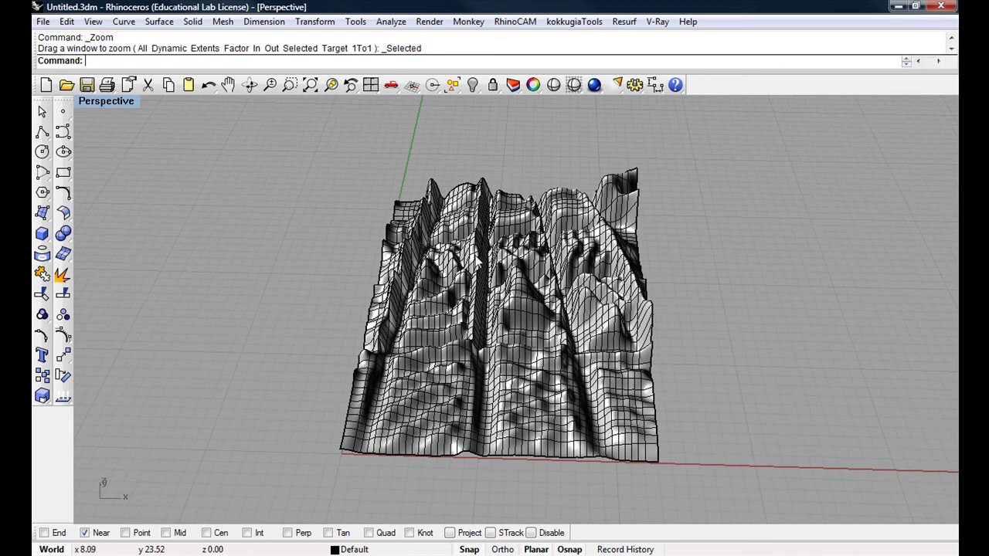
{"action": "right_click_drag", "start_coordinate": [471, 306], "coordinate": [456, 199]}
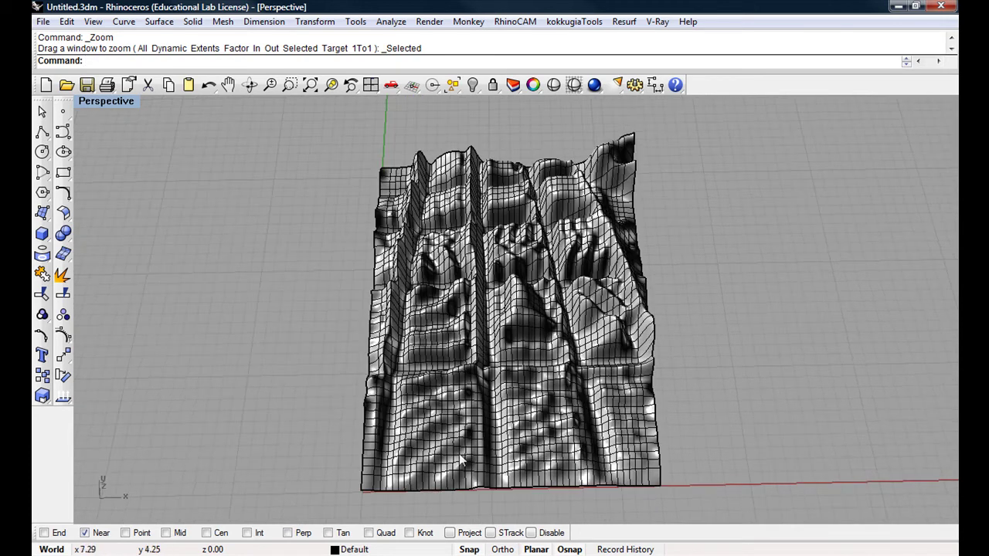
{"action": "right_click_drag", "start_coordinate": [473, 347], "coordinate": [446, 334]}
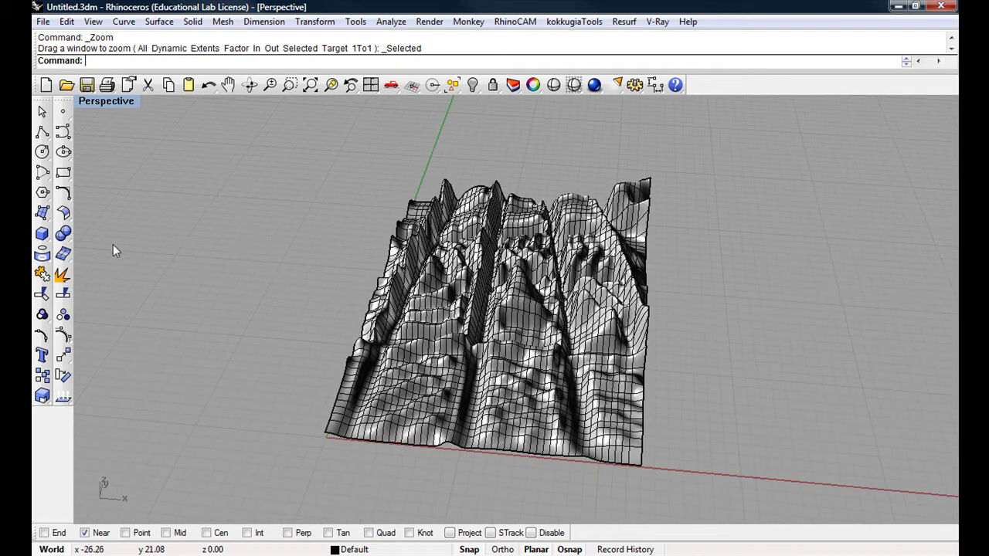
- Start a box with Project osnap on, placing its first corner at the terrain edge
{"action": "key", "text": "Home"}
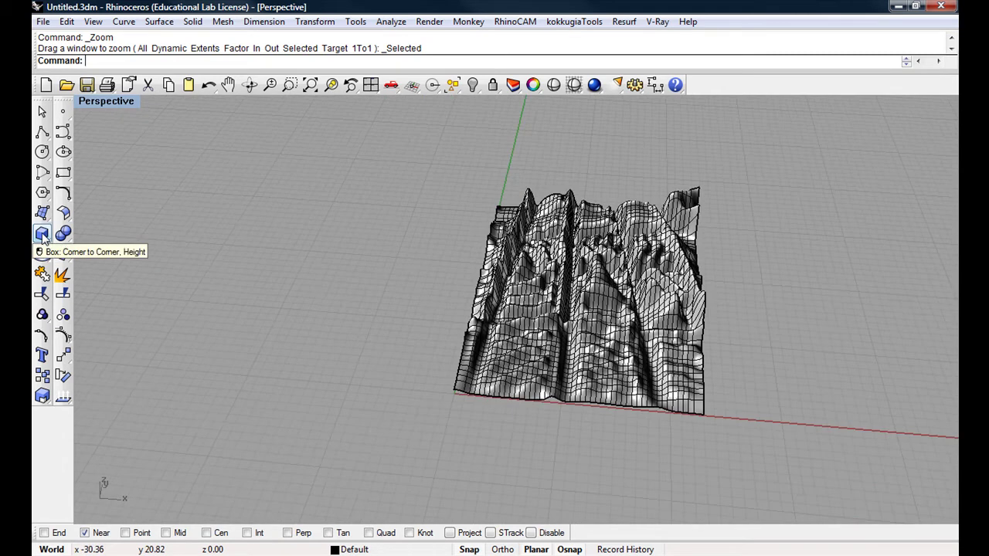
{"action": "left_click", "coordinate": [42, 234]}
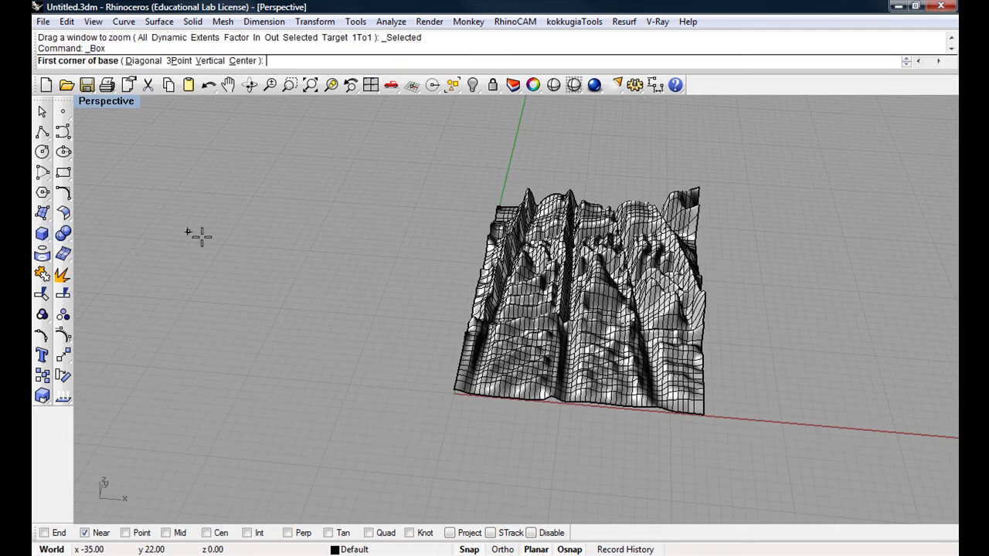
{"action": "right_click_drag", "start_coordinate": [386, 342], "coordinate": [397, 457]}
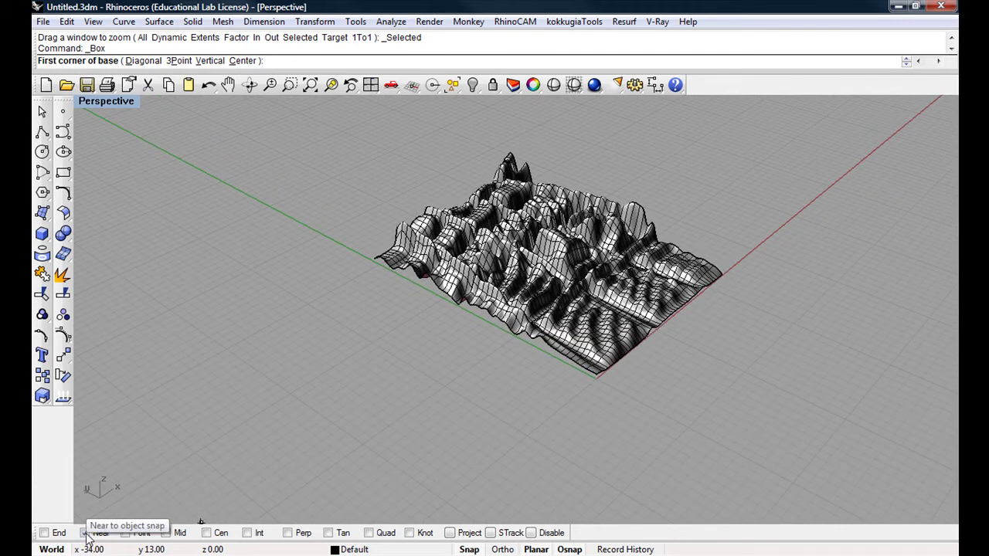
{"action": "scroll", "coordinate": [536, 391], "scroll_direction": "up", "scroll_amount": 5}
{"action": "scroll", "coordinate": [536, 391], "scroll_direction": "up", "scroll_amount": 2}
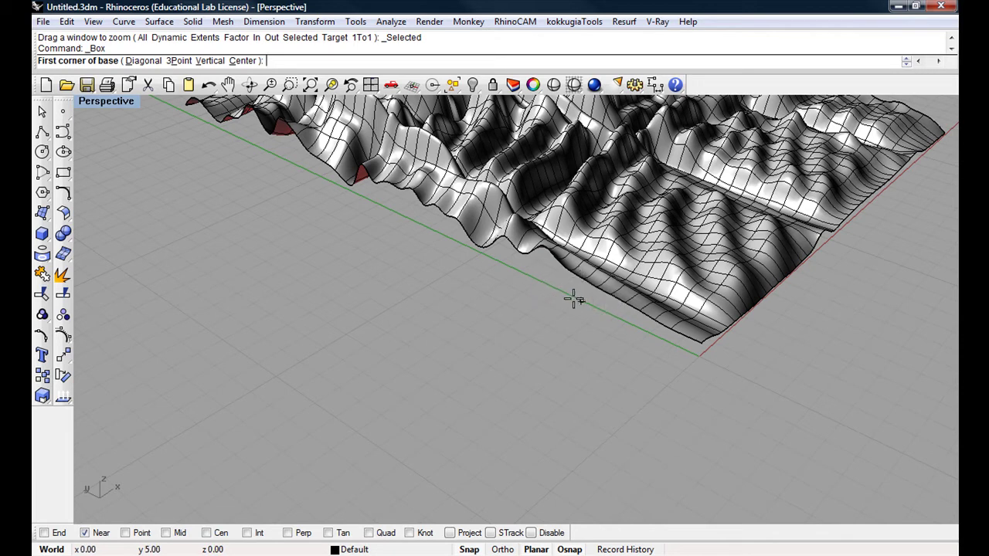
{"action": "left_click", "coordinate": [451, 533]}
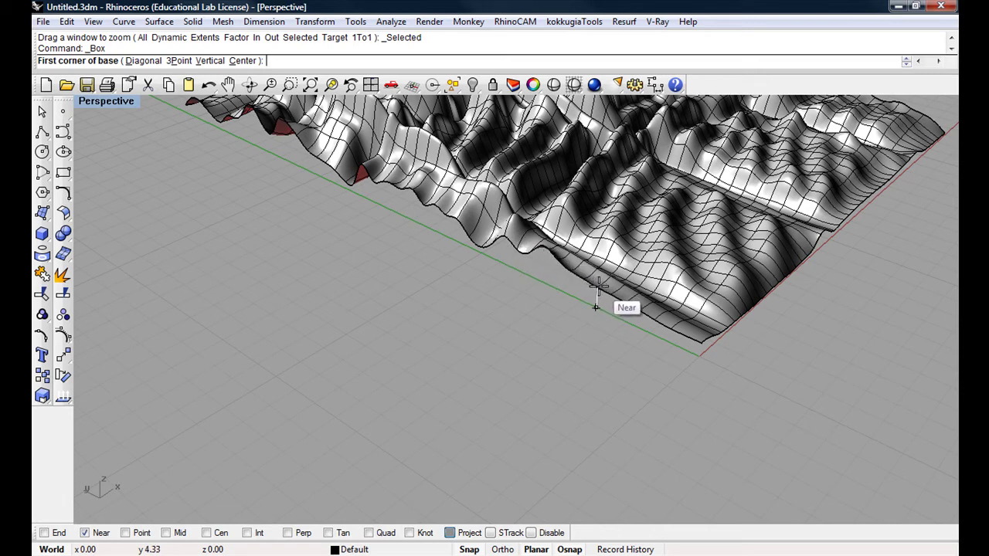
{"action": "left_click", "coordinate": [594, 306]}
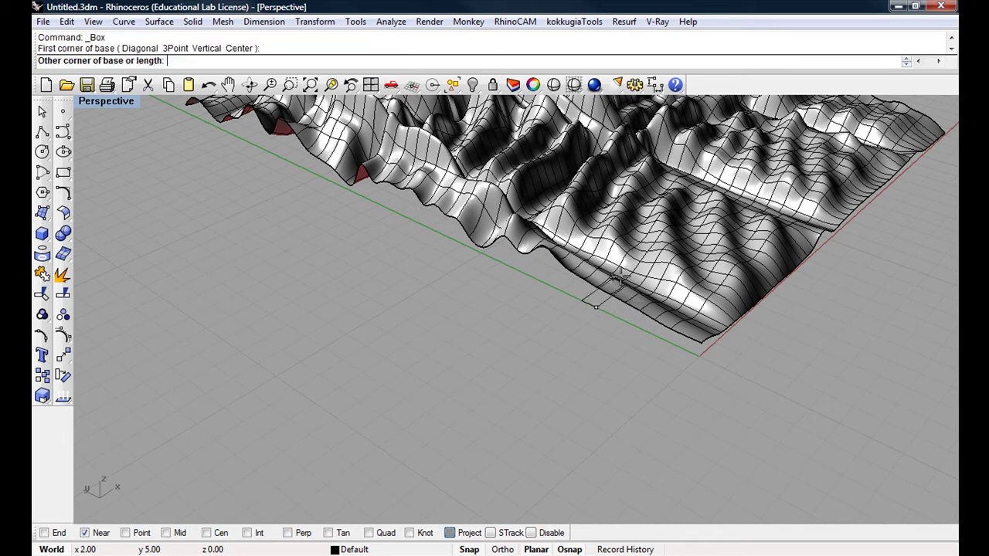
- Give the box a length, width and height of 23
{"action": "right_click_drag", "start_coordinate": [646, 226], "coordinate": [275, 194]}
{"action": "scroll", "coordinate": [198, 198], "scroll_direction": "down", "scroll_amount": 5}
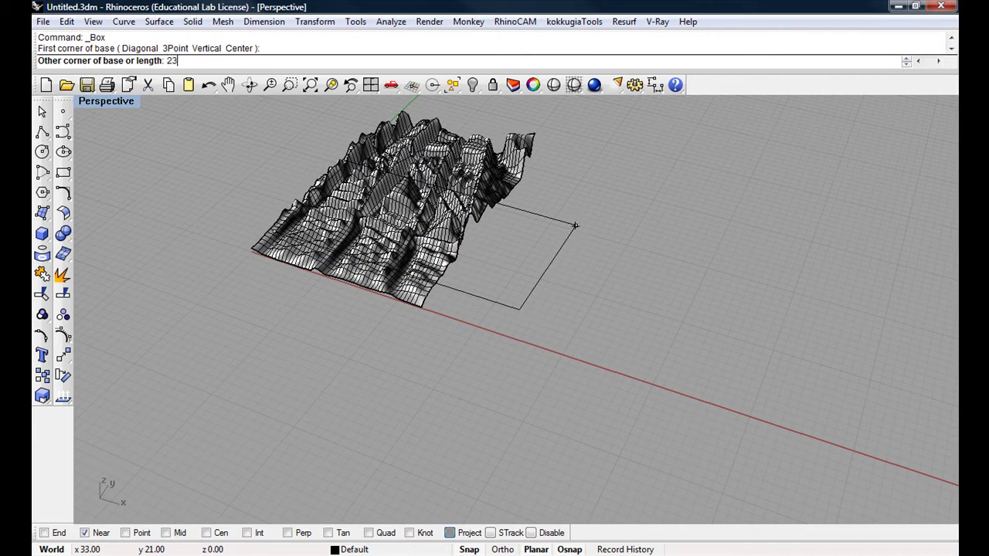
{"action": "key", "text": "Return"}
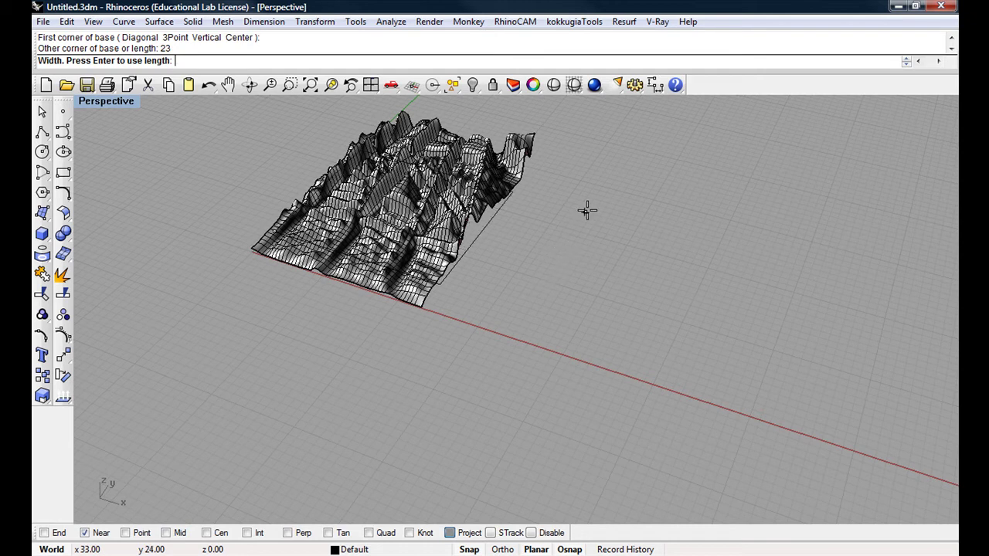
{"action": "type", "text": "23"}
{"action": "key", "text": "Return"}
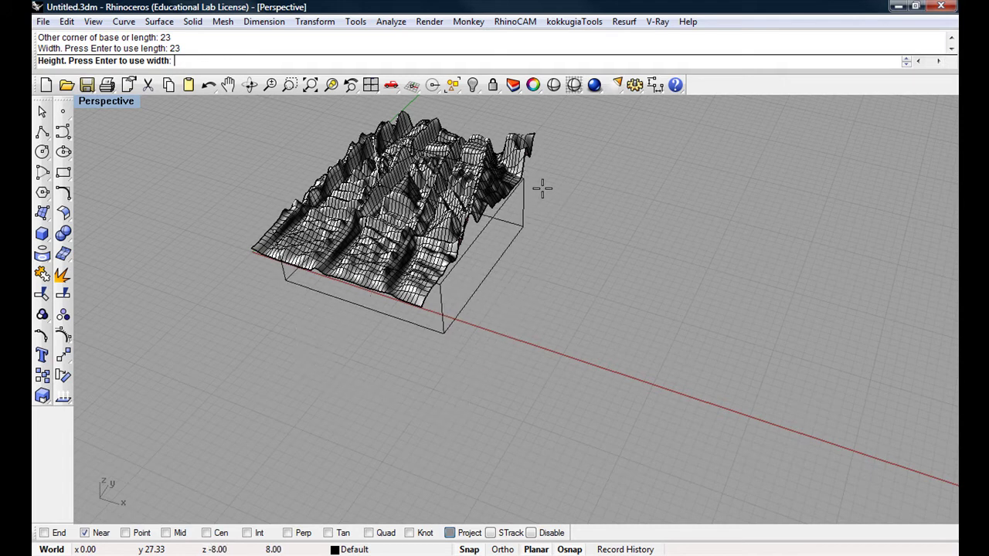
{"action": "type", "text": "23"}
{"action": "key", "text": "Return"}
- Orbit around the new 23-unit box to check how it encloses the terrain
{"action": "scroll", "coordinate": [421, 306], "scroll_direction": "down", "scroll_amount": 3}
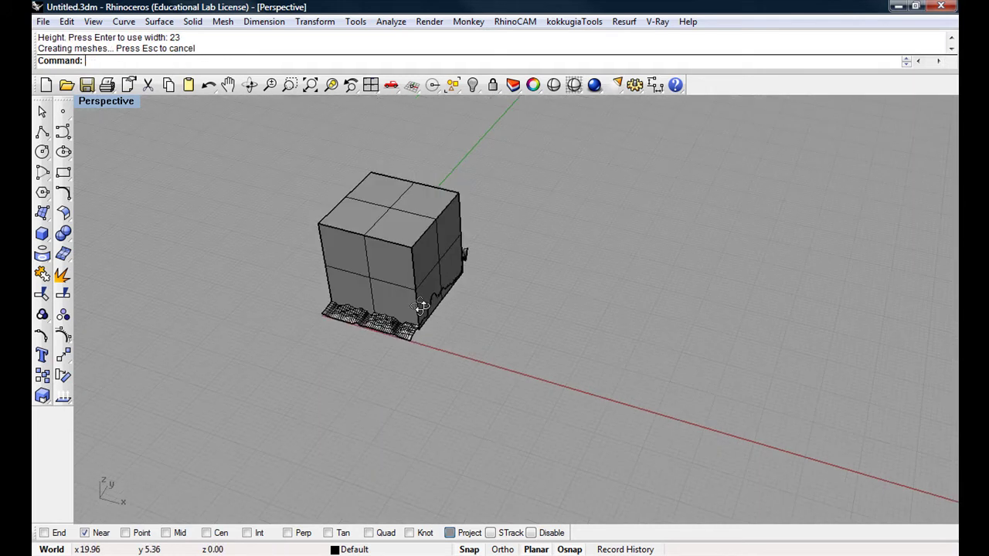
{"action": "right_click_drag", "start_coordinate": [421, 307], "coordinate": [442, 210]}
{"action": "scroll", "coordinate": [441, 213], "scroll_direction": "up", "scroll_amount": 5}
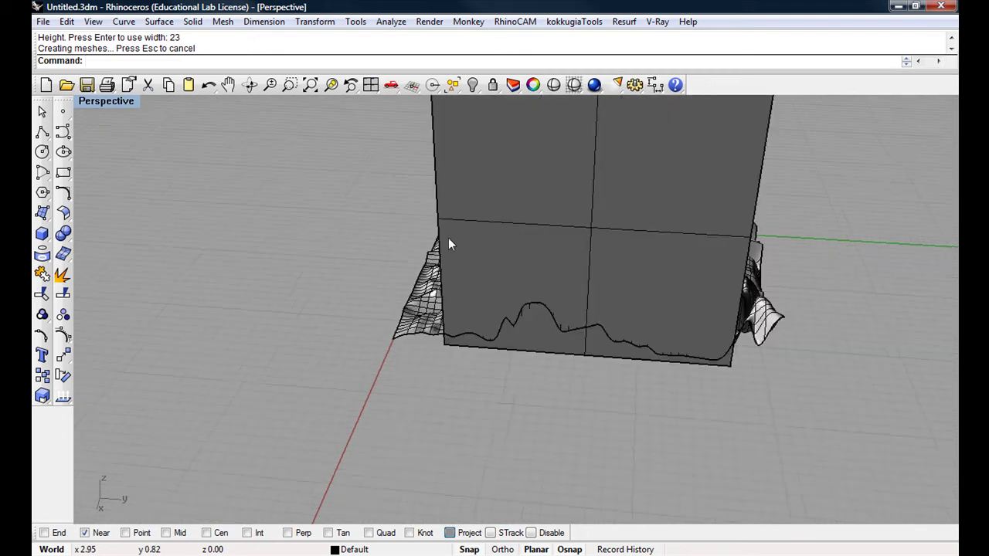
{"action": "right_click_drag", "start_coordinate": [462, 245], "coordinate": [438, 254]}
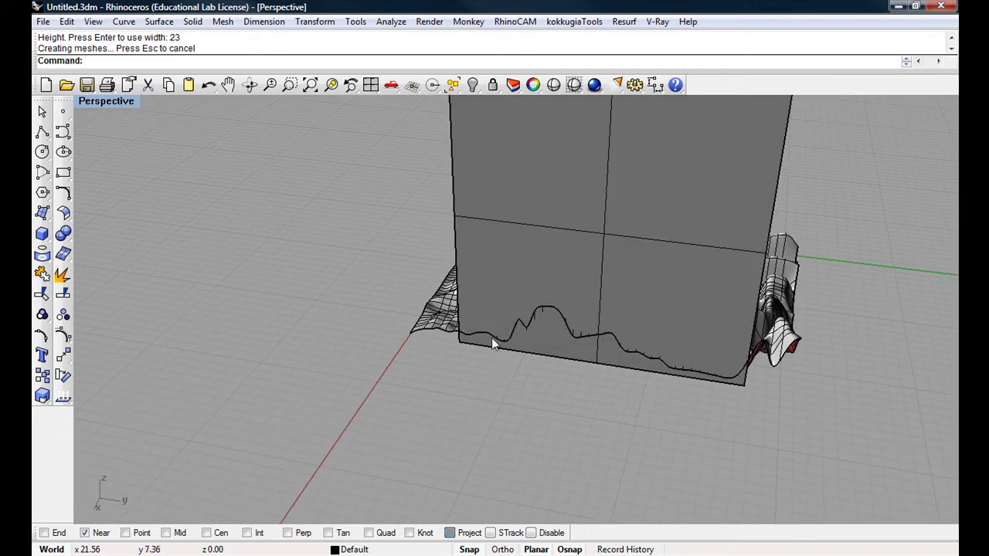
{"action": "right_click_drag", "start_coordinate": [478, 338], "coordinate": [758, 325]}
{"action": "scroll", "coordinate": [666, 382], "scroll_direction": "down", "scroll_amount": 4}
{"action": "right_click_drag", "start_coordinate": [665, 382], "coordinate": [568, 325]}
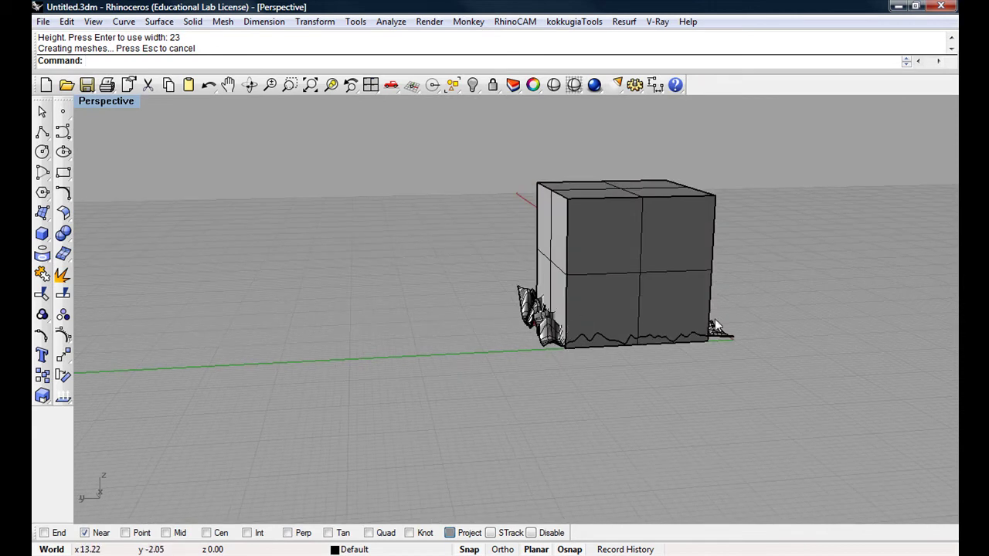
{"action": "right_click_drag", "start_coordinate": [712, 325], "coordinate": [370, 313]}
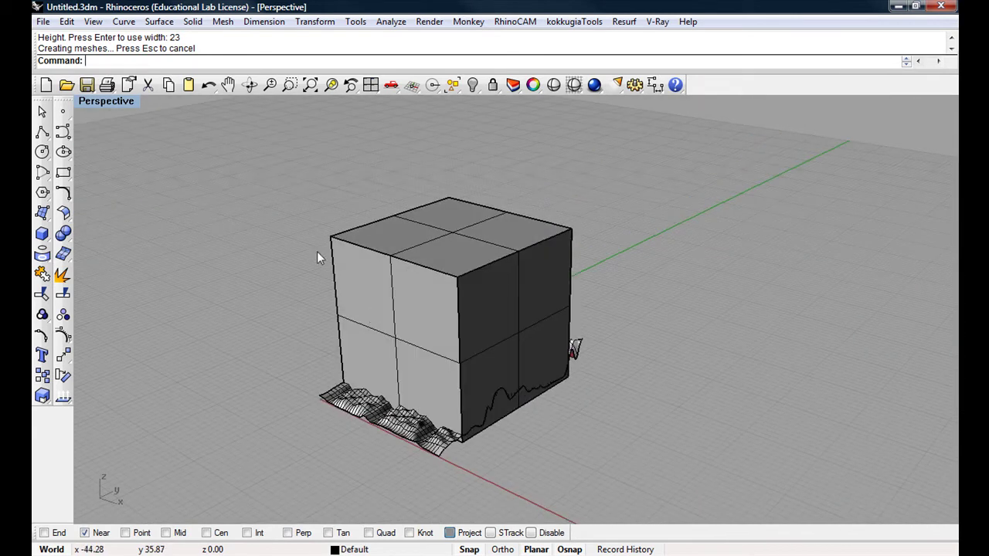
- Boolean-intersect the box with the terrain surface, leaving a solid terrain block
{"action": "left_click", "coordinate": [189, 22]}
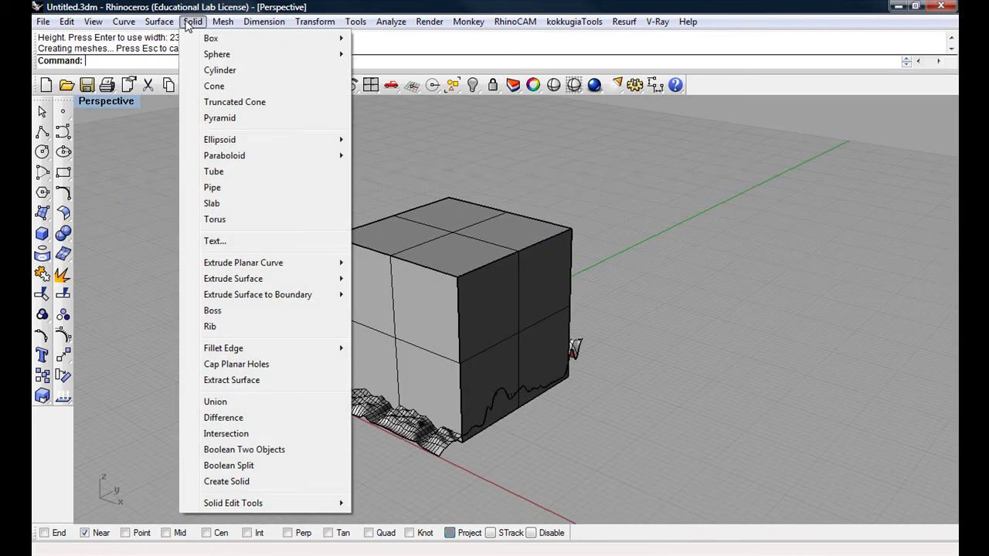
{"action": "left_click", "coordinate": [267, 434]}
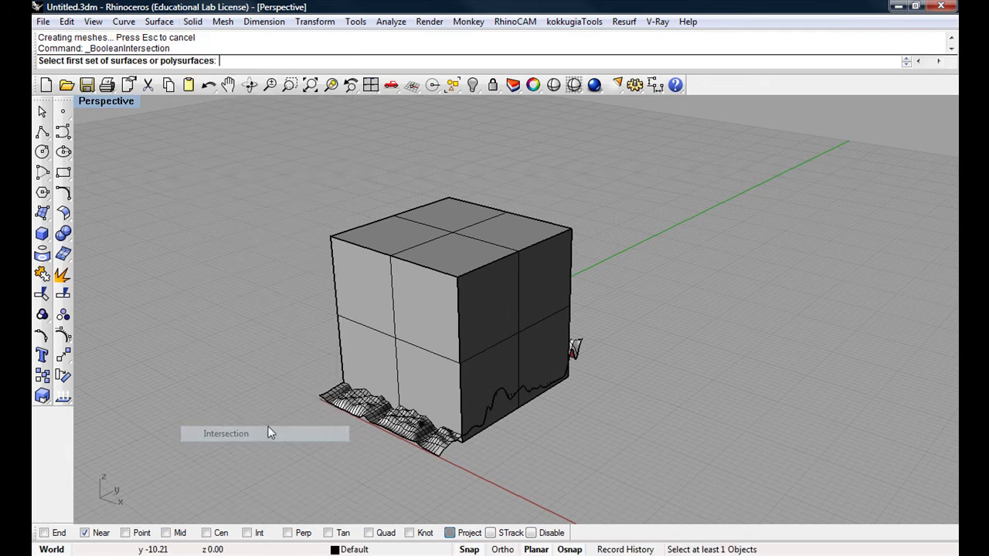
{"action": "left_click", "coordinate": [349, 256]}
{"action": "key", "text": "Return"}
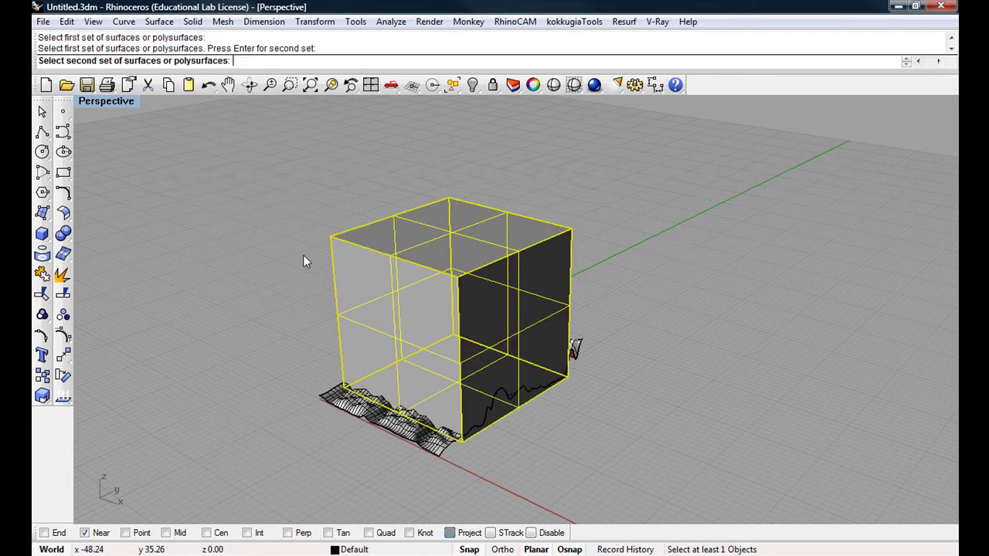
{"action": "left_click", "coordinate": [351, 410]}
{"action": "key", "text": "Return"}
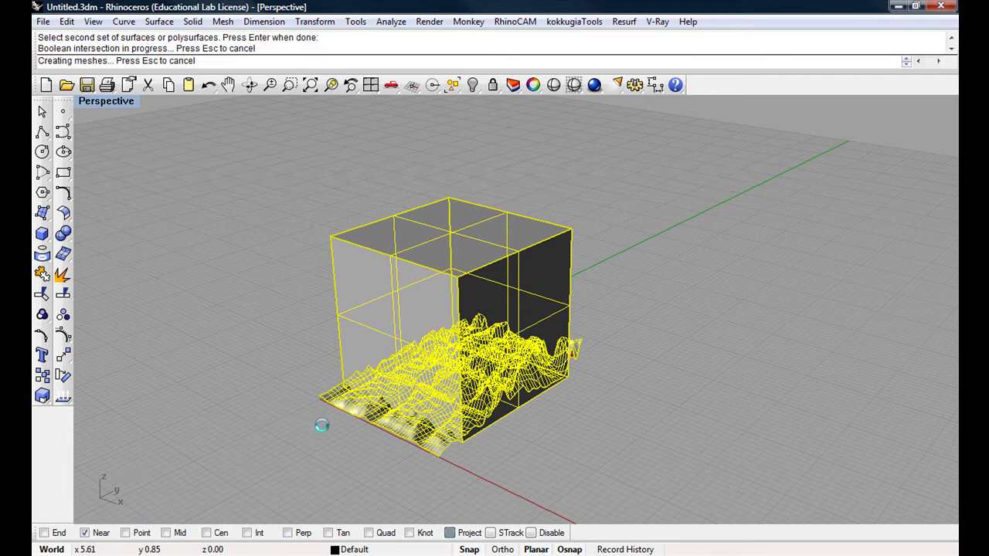
{"action": "mouse_move", "coordinate": [390, 432]}
{"action": "right_mouse_down"}
{"action": "mouse_move", "coordinate": [405, 277]}
{"action": "mouse_move", "coordinate": [439, 400]}
{"action": "mouse_move", "coordinate": [221, 209]}
{"action": "right_mouse_up"}
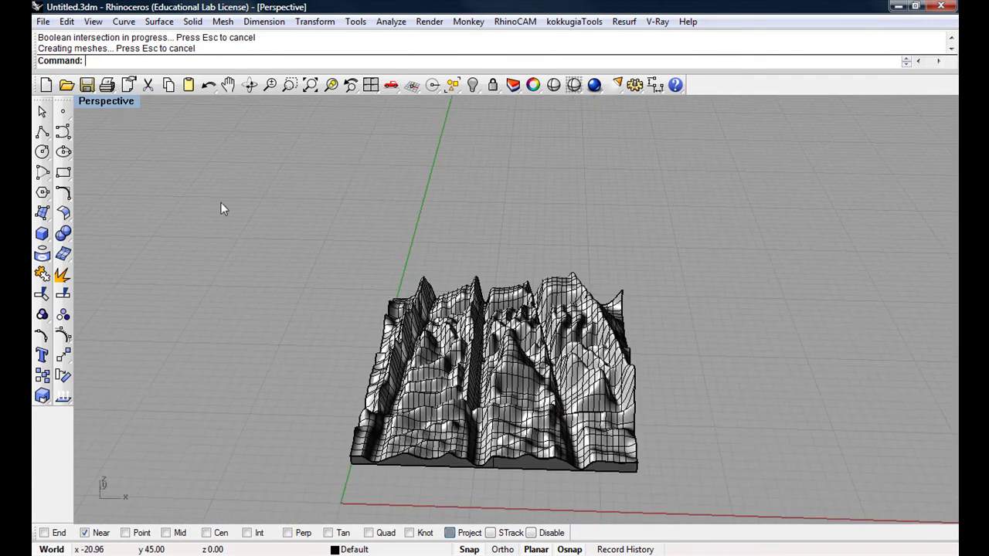
- Maximize the Front view with the terrain centred in it
{"action": "double_click", "coordinate": [109, 99]}
{"action": "double_click", "coordinate": [90, 318]}
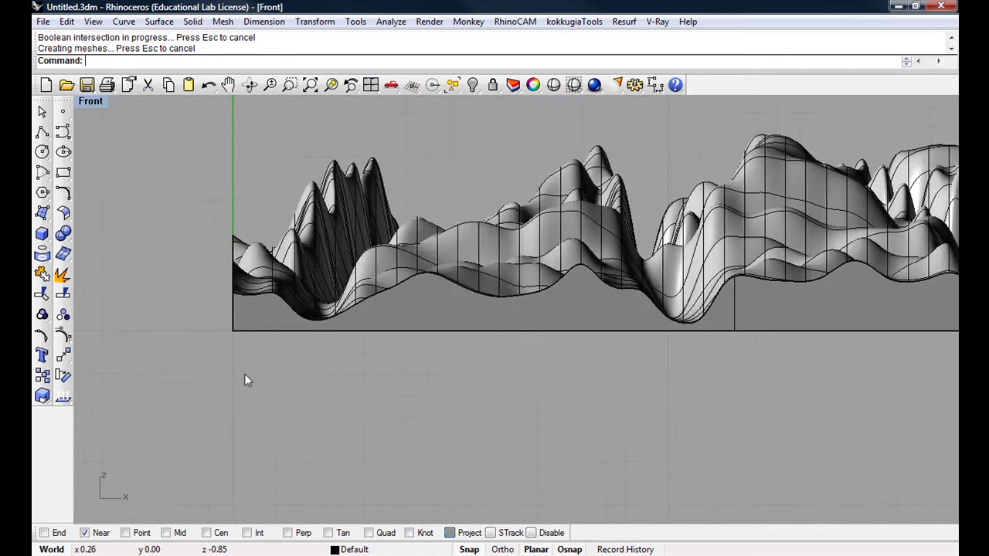
{"action": "scroll", "coordinate": [240, 389], "scroll_direction": "down", "scroll_amount": 5}
{"action": "right_click_drag", "start_coordinate": [346, 404], "coordinate": [394, 371]}
{"action": "scroll", "coordinate": [364, 369], "scroll_direction": "up", "scroll_amount": 2}
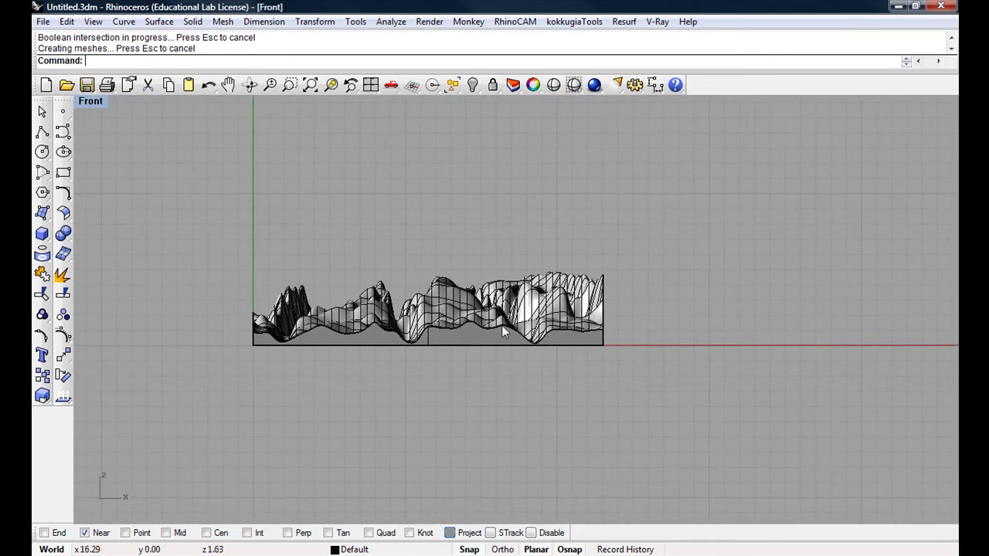
- Add a 4.70 vertical dimension along the terrain's right side, then select the terrain
{"action": "left_click", "coordinate": [655, 86]}
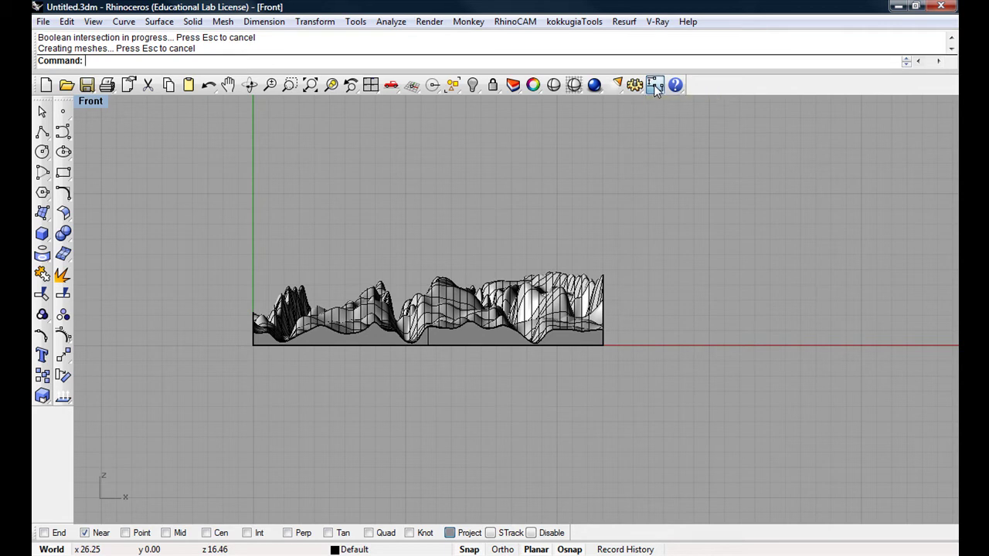
{"action": "left_click", "coordinate": [605, 273]}
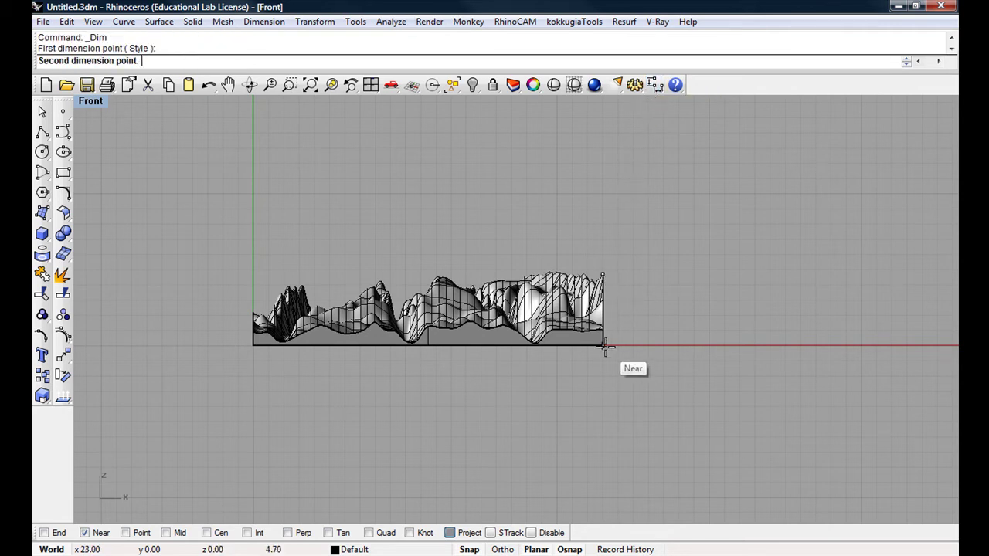
{"action": "left_click", "coordinate": [606, 346]}
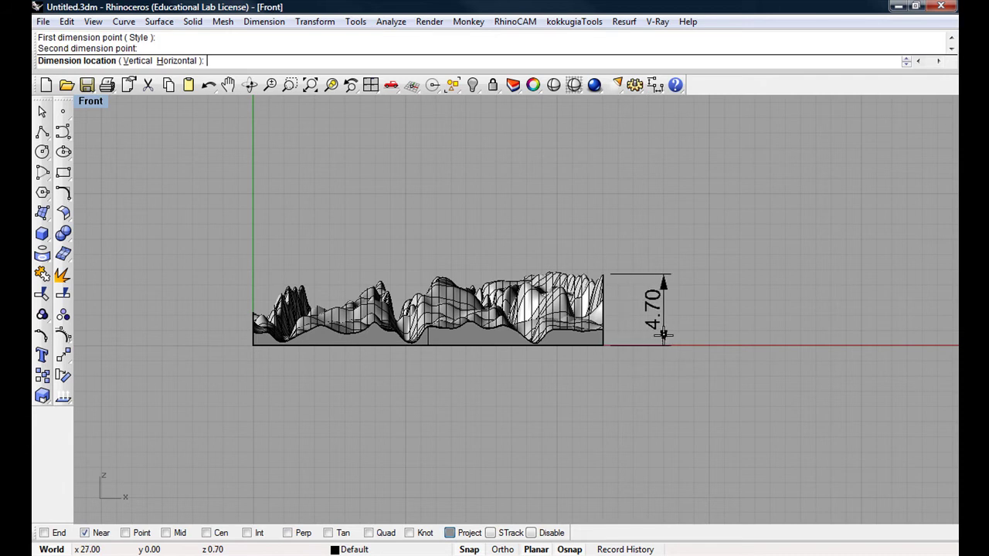
{"action": "left_click", "coordinate": [662, 335]}
{"action": "scroll", "coordinate": [632, 340], "scroll_direction": "up", "scroll_amount": 2}
{"action": "right_click_drag", "start_coordinate": [627, 334], "coordinate": [651, 329]}
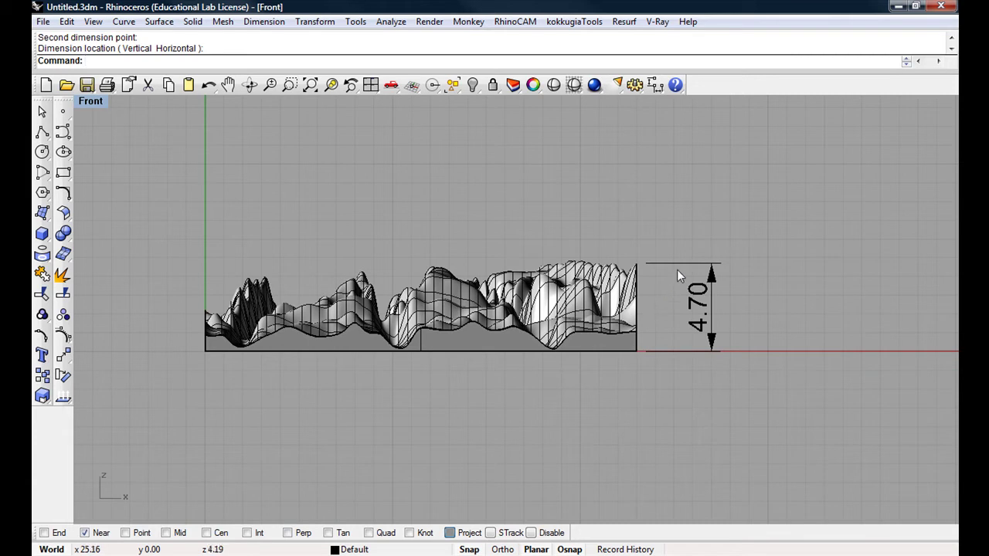
{"action": "scroll", "coordinate": [664, 253], "scroll_direction": "up", "scroll_amount": 2}
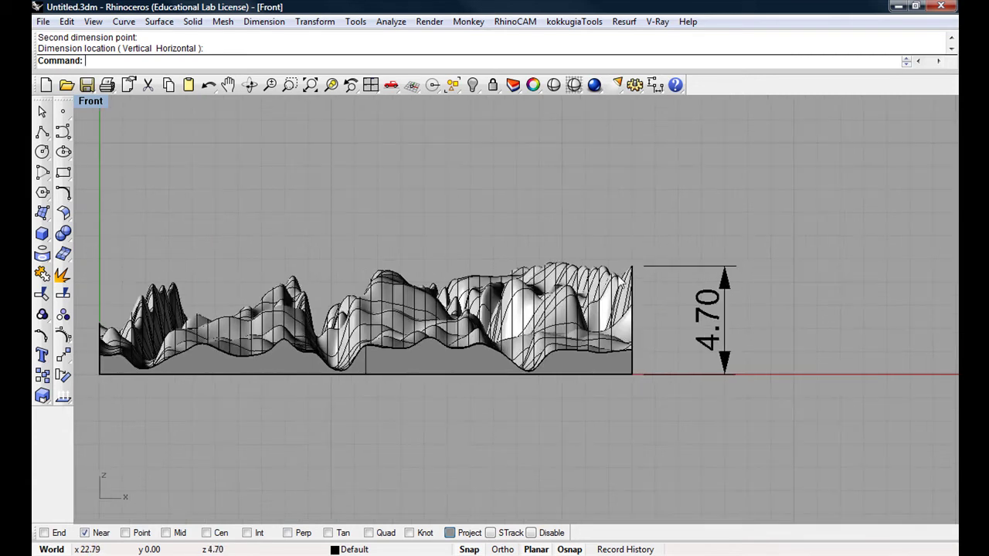
{"action": "scroll", "coordinate": [606, 340], "scroll_direction": "down", "scroll_amount": 2}
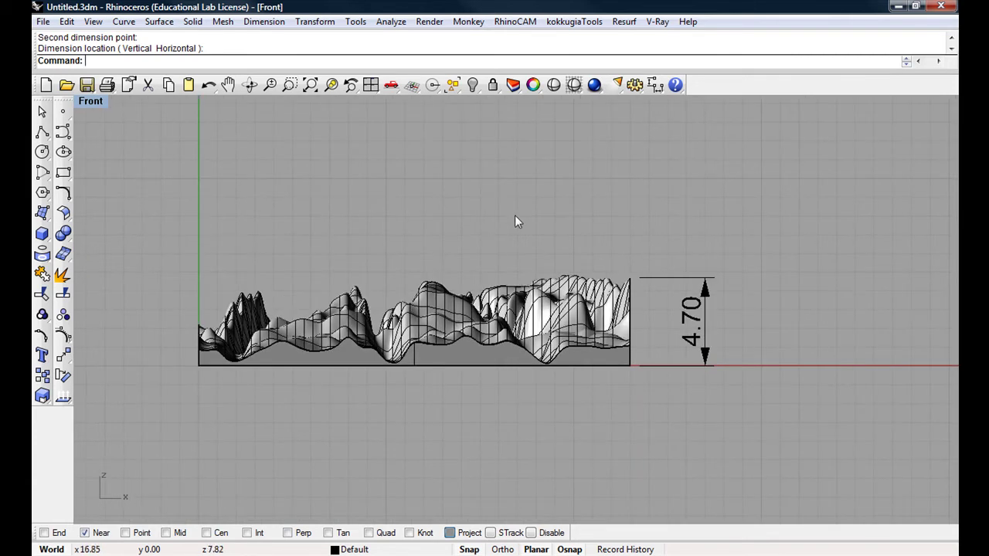
{"action": "left_click", "coordinate": [499, 308]}
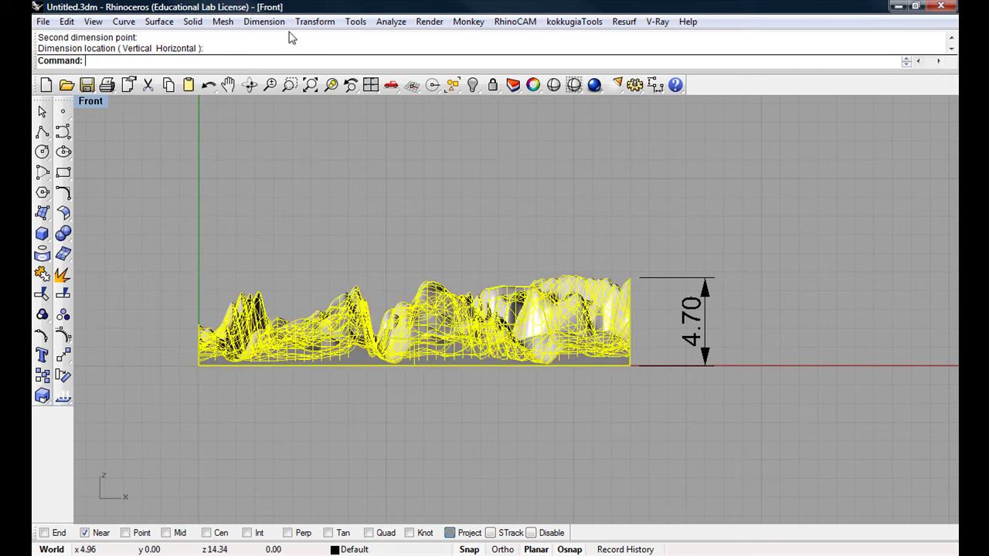
- Scale the terrain vertically to half height with Scale1D, using End osnap at the base corner
{"action": "type", "text": "Scale"}
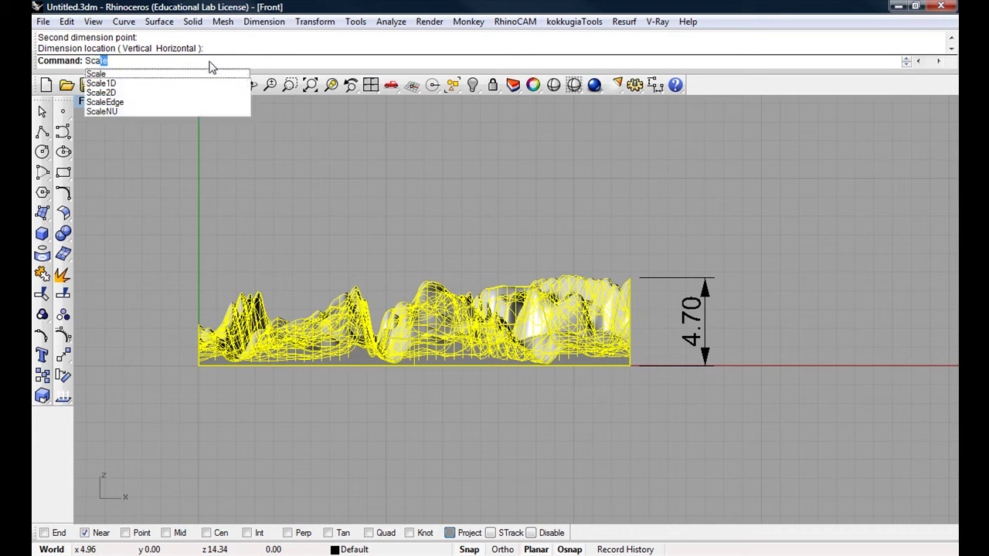
{"action": "left_click", "coordinate": [112, 84]}
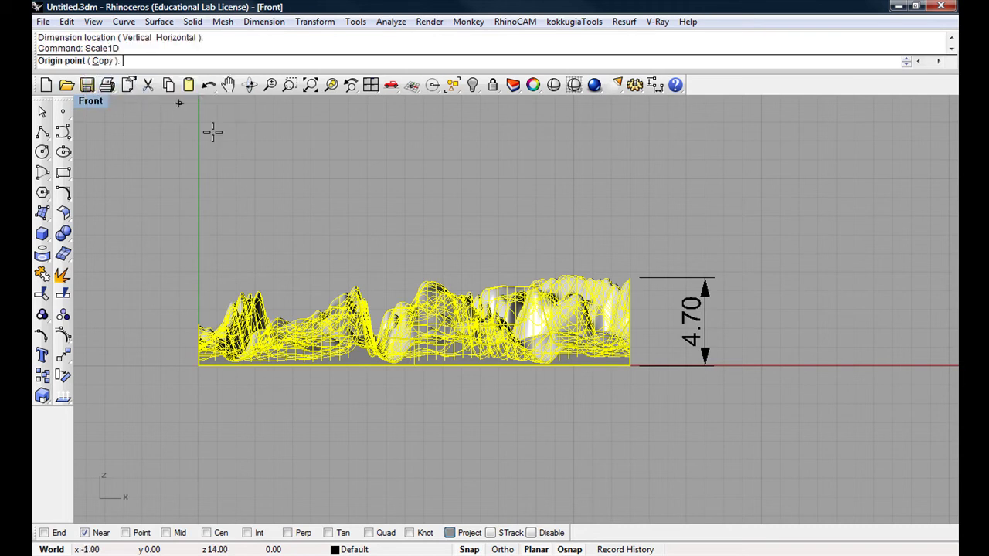
{"action": "right_click_drag", "start_coordinate": [501, 221], "coordinate": [447, 211]}
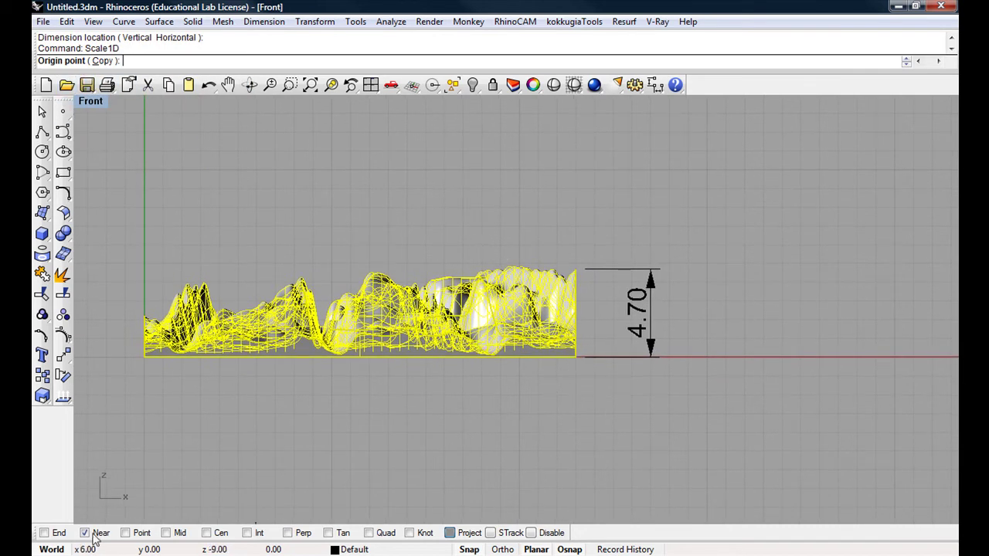
{"action": "left_click", "coordinate": [46, 533]}
{"action": "left_click", "coordinate": [86, 534]}
{"action": "left_click", "coordinate": [576, 360]}
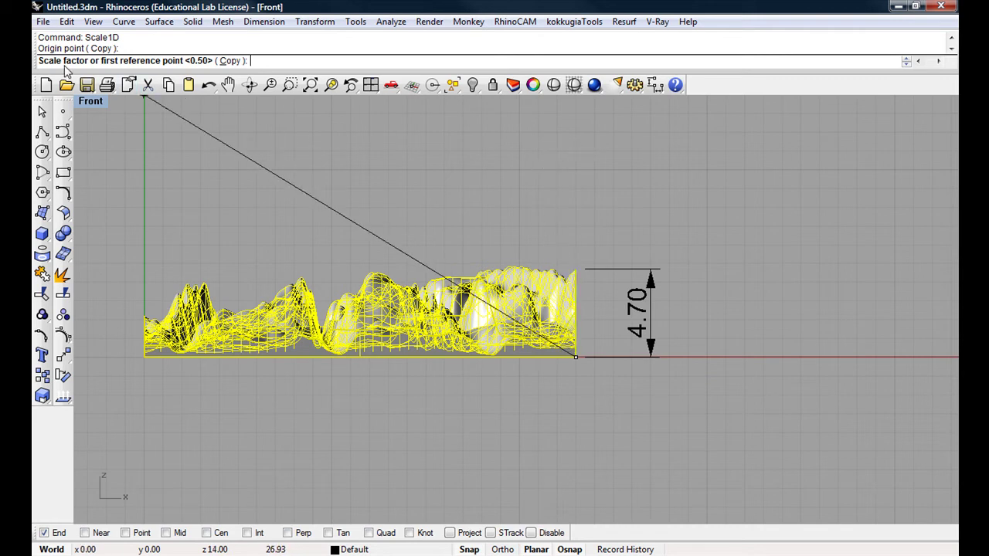
{"action": "left_click", "coordinate": [576, 169]}
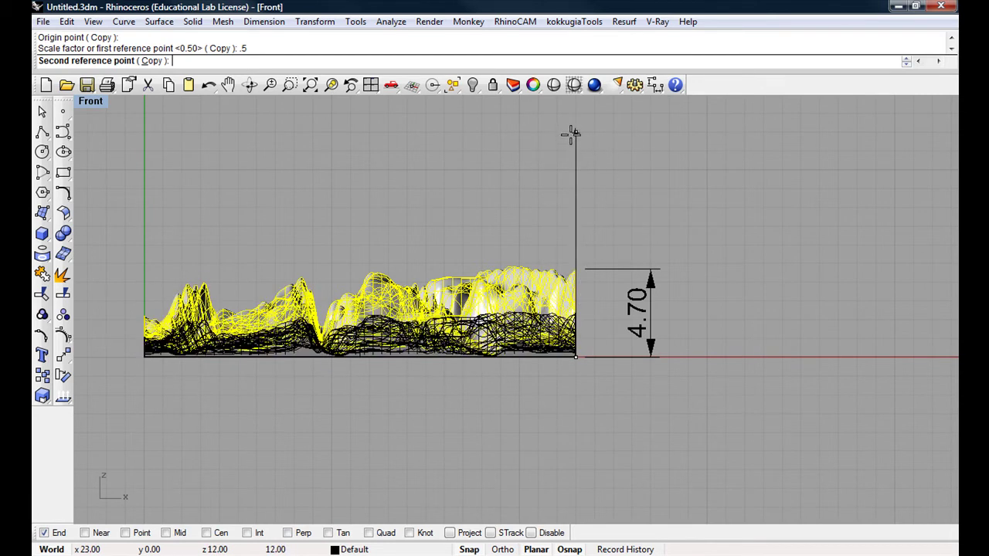
{"action": "left_click", "coordinate": [572, 132]}
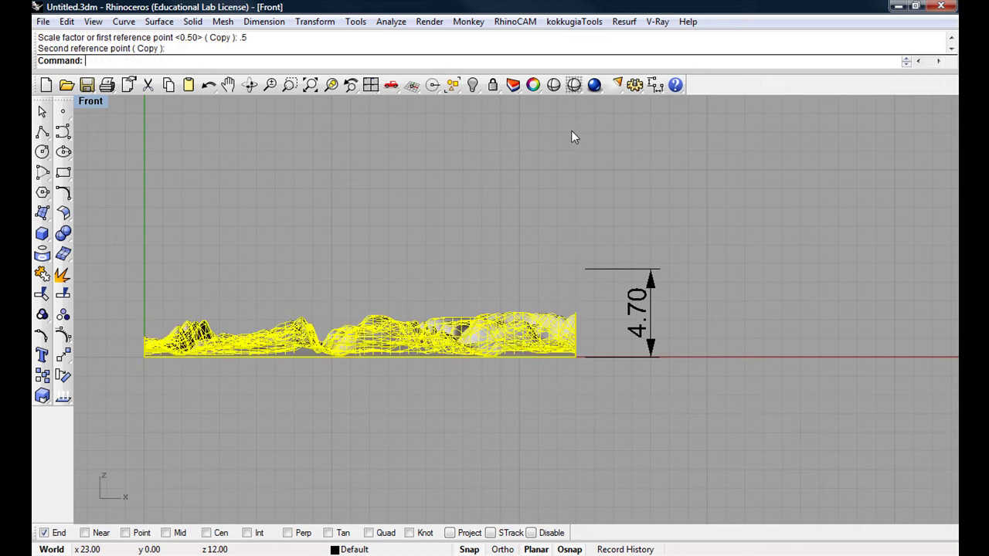
- Cancel a new height measurement and delete the old 4.70 dimension
{"action": "left_click", "coordinate": [520, 214]}
{"action": "right_click_drag", "start_coordinate": [533, 267], "coordinate": [543, 245]}
{"action": "left_click", "coordinate": [654, 85]}
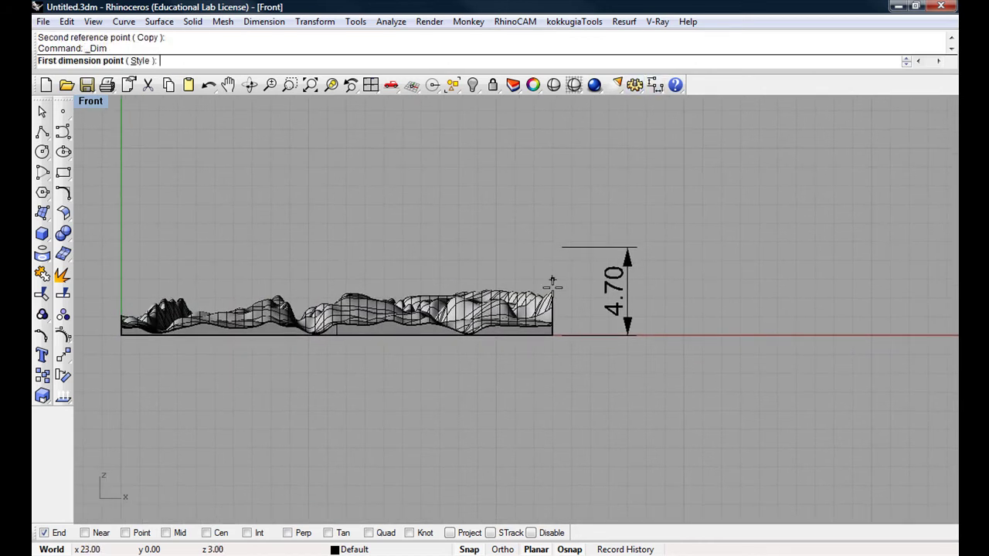
{"action": "left_click", "coordinate": [101, 533]}
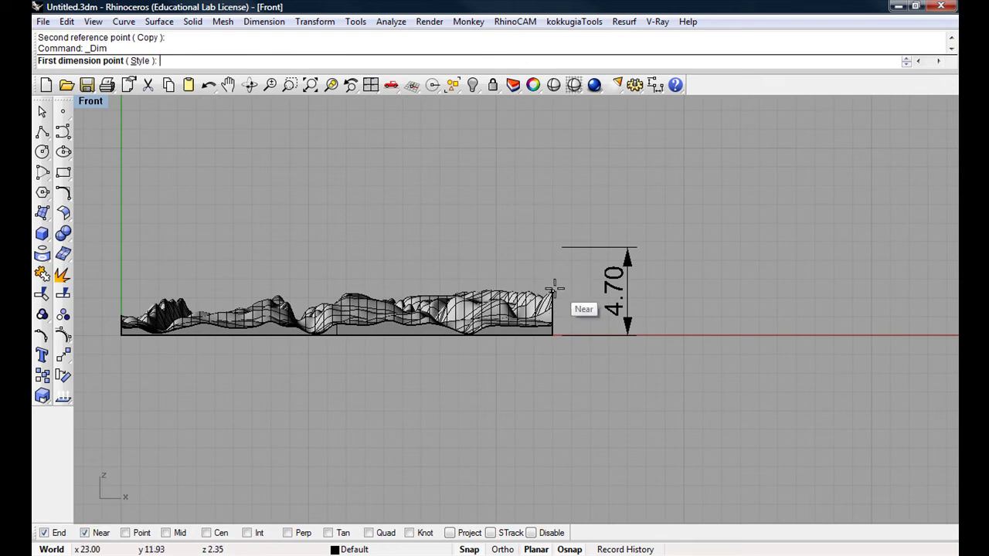
{"action": "left_click", "coordinate": [552, 291]}
{"action": "left_click", "coordinate": [552, 335]}
{"action": "key", "text": "Escape"}
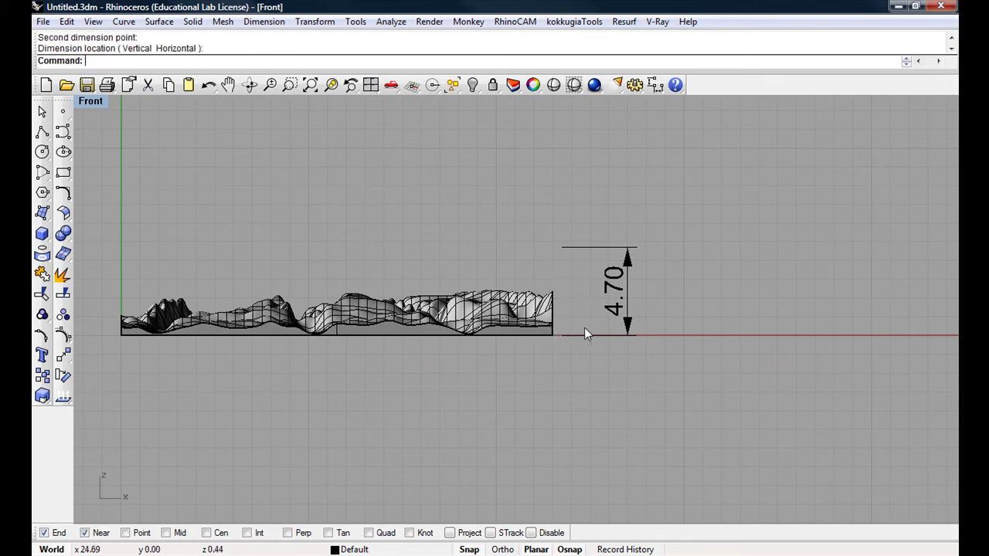
{"action": "left_click", "coordinate": [610, 303]}
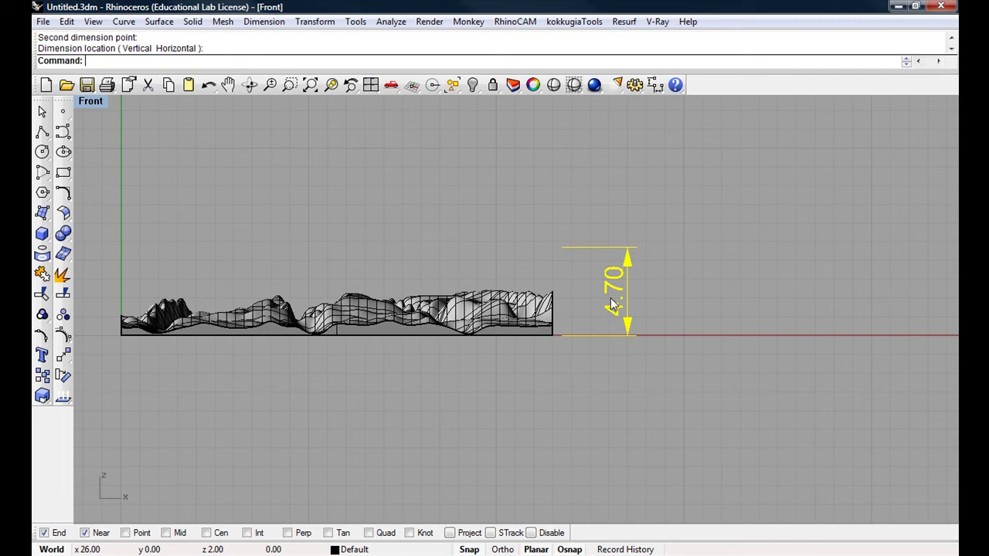
{"action": "key", "text": "Delete"}
{"action": "right_click_drag", "start_coordinate": [309, 417], "coordinate": [414, 404]}
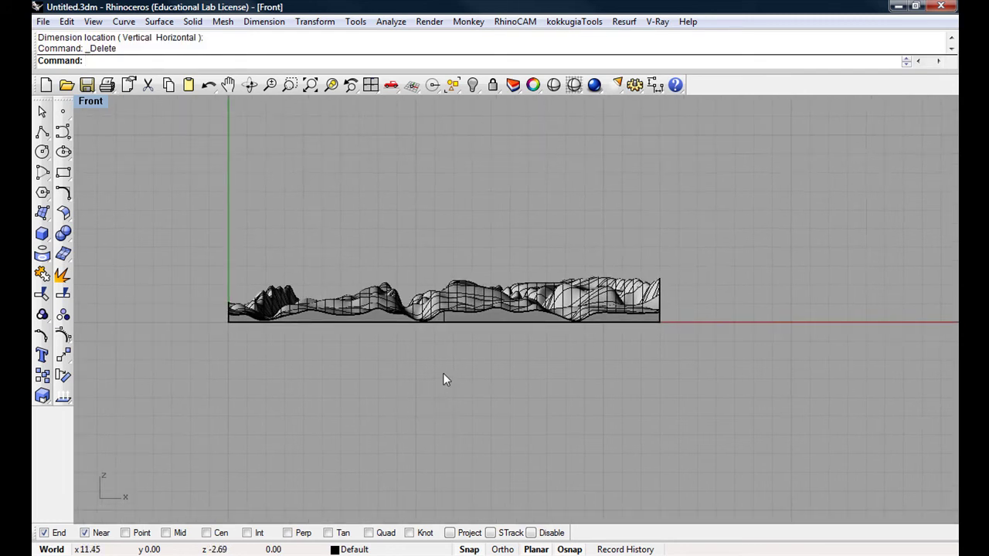
{"action": "scroll", "coordinate": [443, 373], "scroll_direction": "up", "scroll_amount": 2}
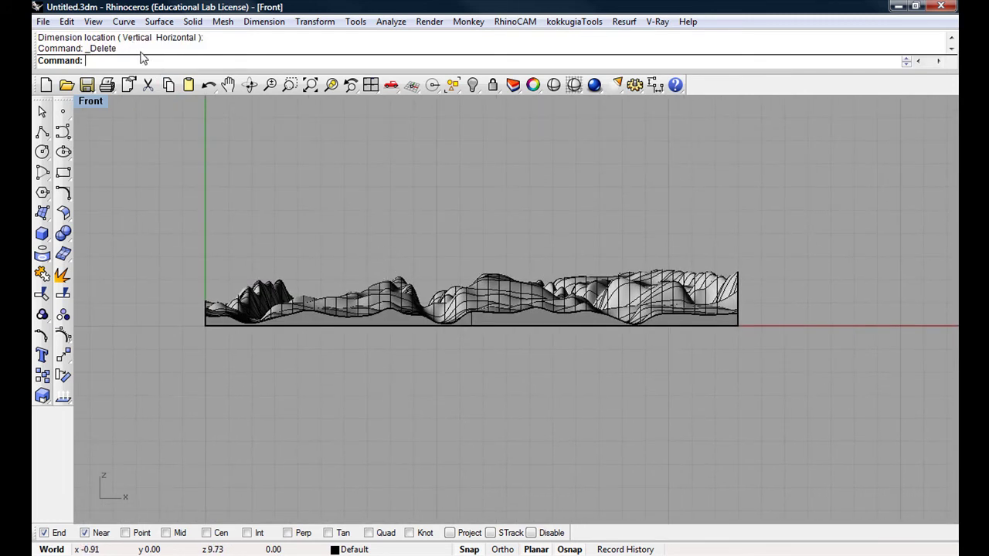
- Run Contour with JoinCurves set to ByContourPlane and pick the flattened terrain block
{"action": "type", "text": "COntentBrowser"}
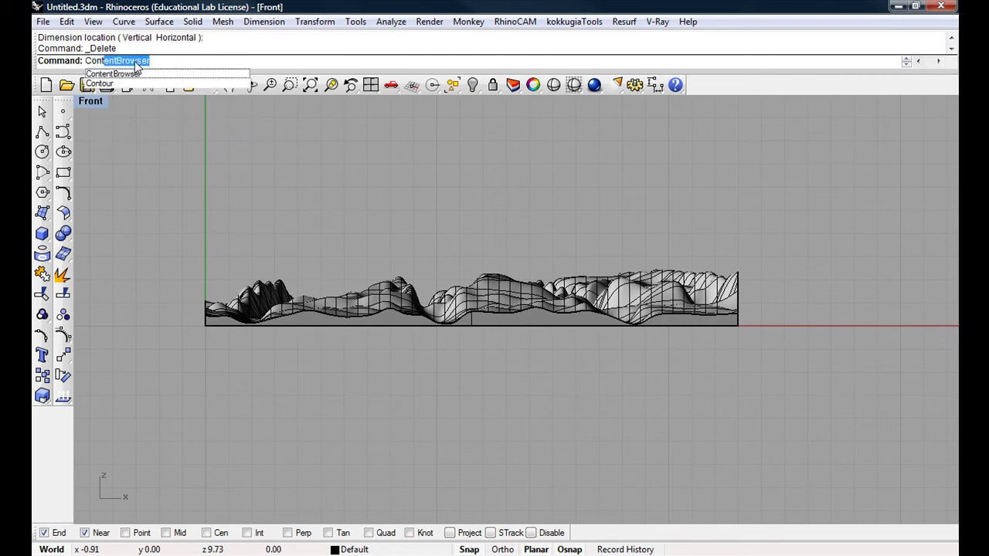
{"action": "left_click", "coordinate": [108, 83]}
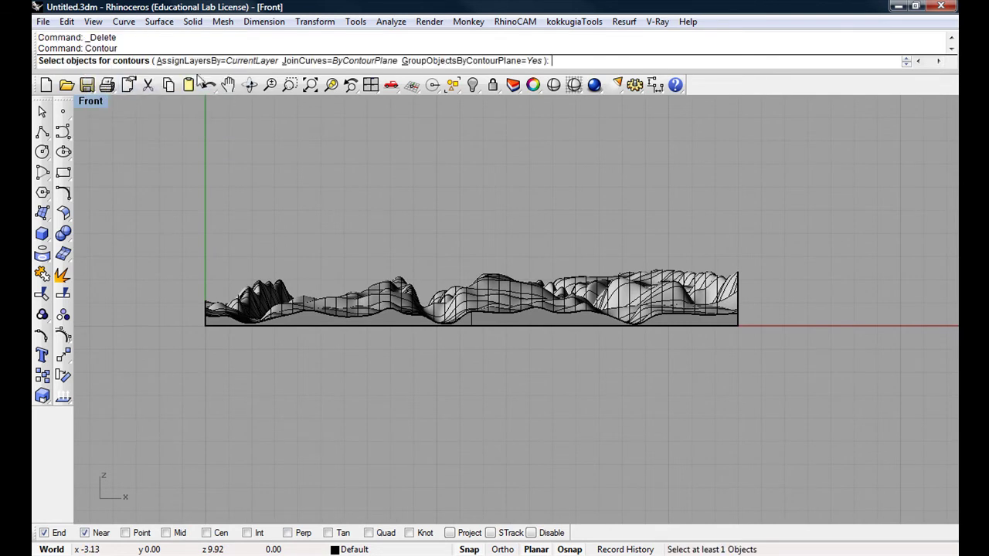
{"action": "scroll", "coordinate": [352, 85], "scroll_direction": "up", "scroll_amount": 1}
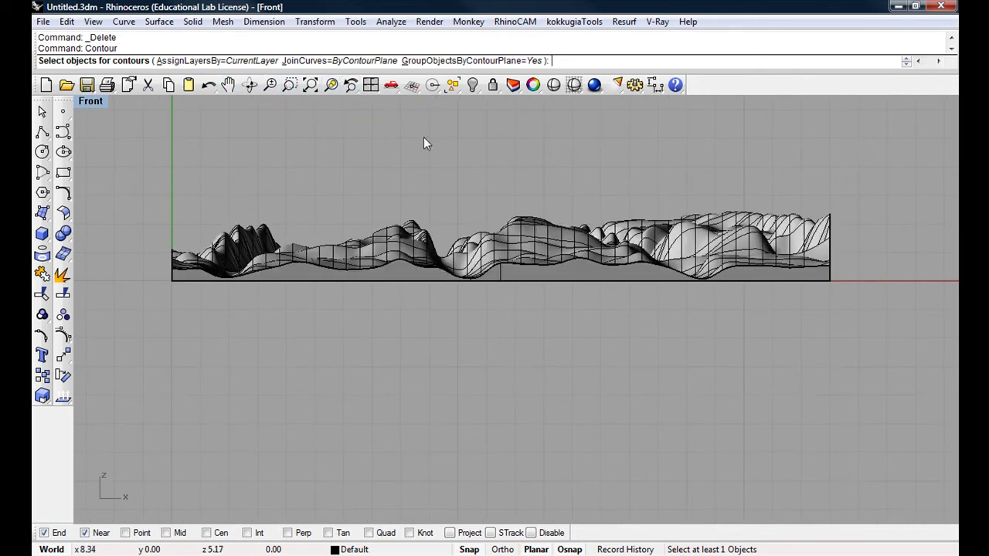
{"action": "left_click", "coordinate": [330, 66]}
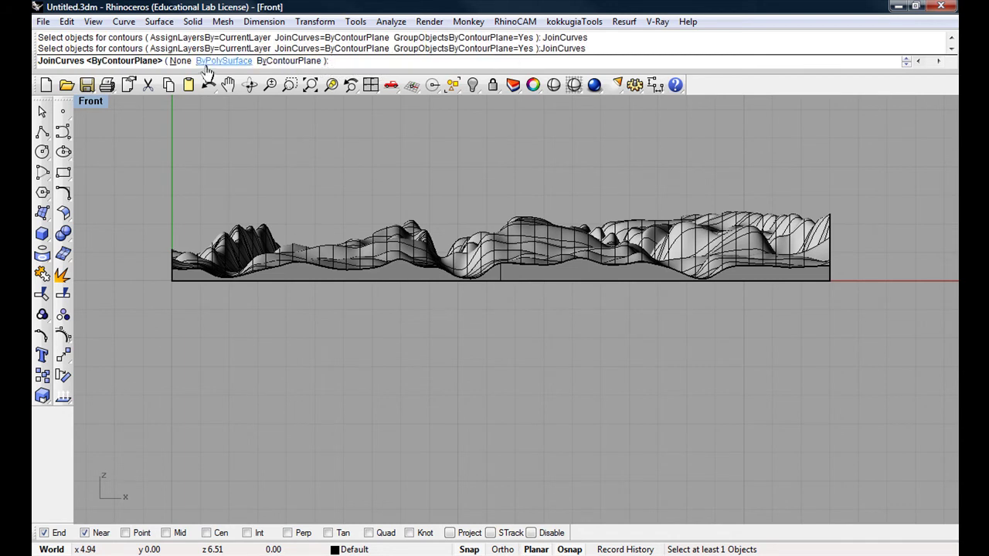
{"action": "left_click", "coordinate": [290, 65]}
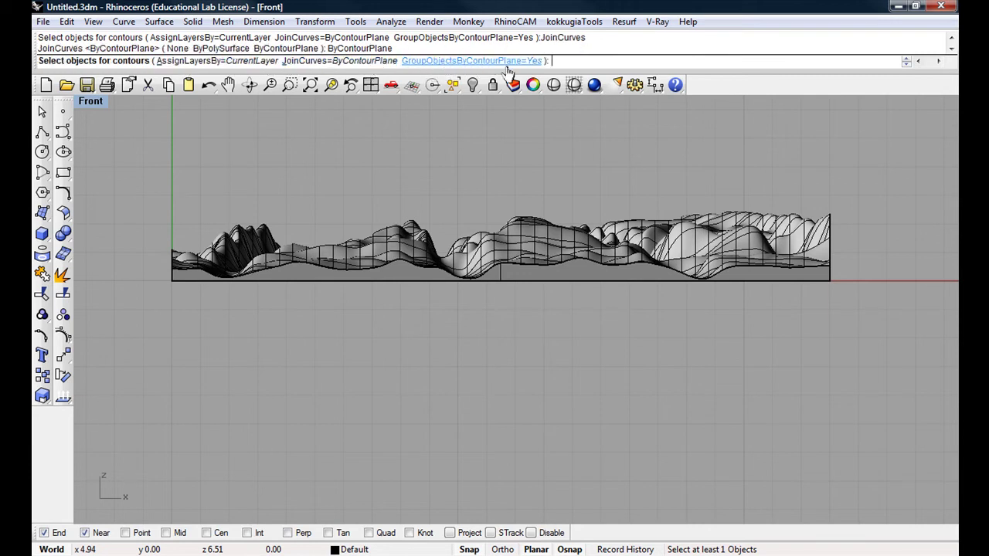
{"action": "scroll", "coordinate": [438, 188], "scroll_direction": "up", "scroll_amount": 1}
{"action": "scroll", "coordinate": [309, 232], "scroll_direction": "down", "scroll_amount": 1}
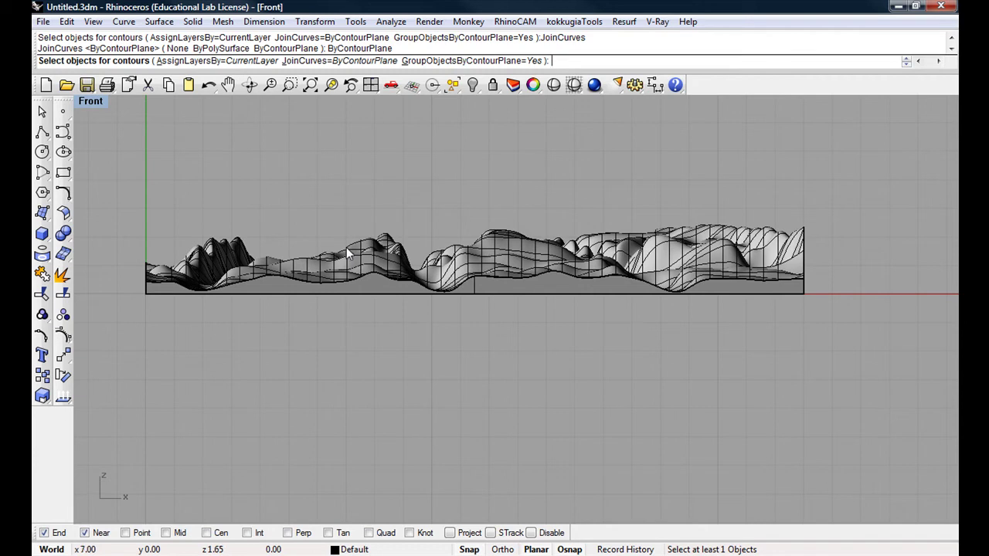
{"action": "right_click_drag", "start_coordinate": [355, 206], "coordinate": [353, 219]}
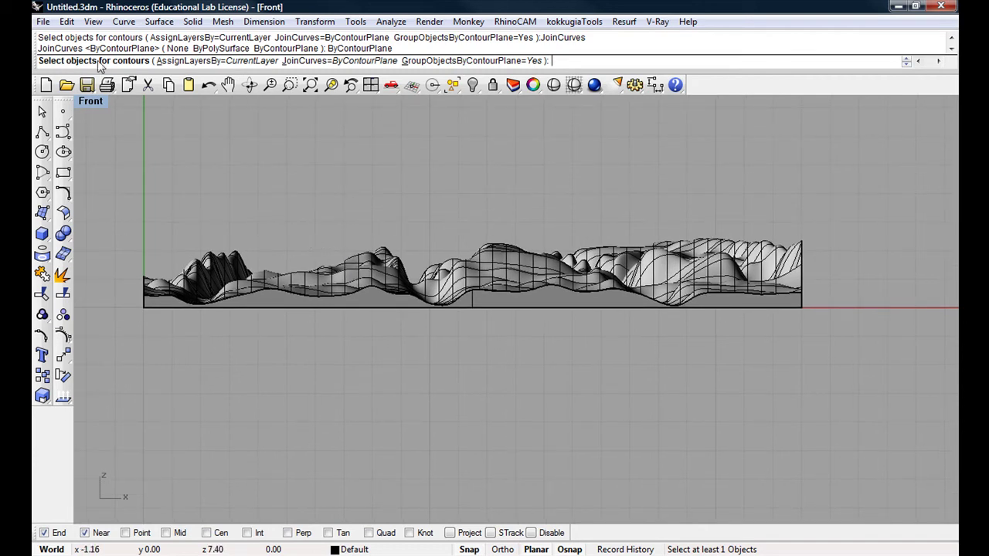
{"action": "left_click", "coordinate": [222, 280]}
- Contour the terrain straight upward from a base point at its left, 0.5 apart
{"action": "right_click_drag", "start_coordinate": [187, 280], "coordinate": [209, 278]}
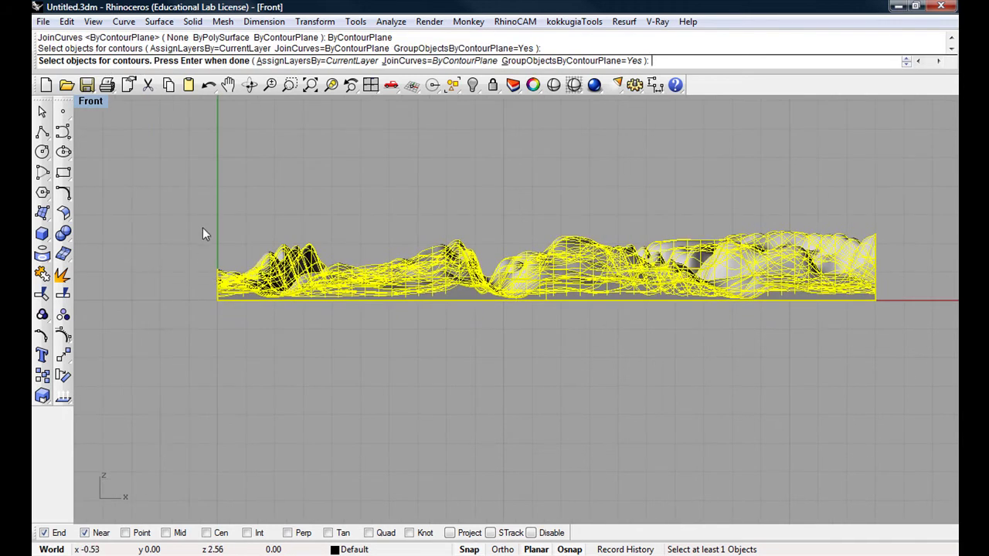
{"action": "key", "text": "Return"}
{"action": "scroll", "coordinate": [193, 292], "scroll_direction": "up", "scroll_amount": 1}
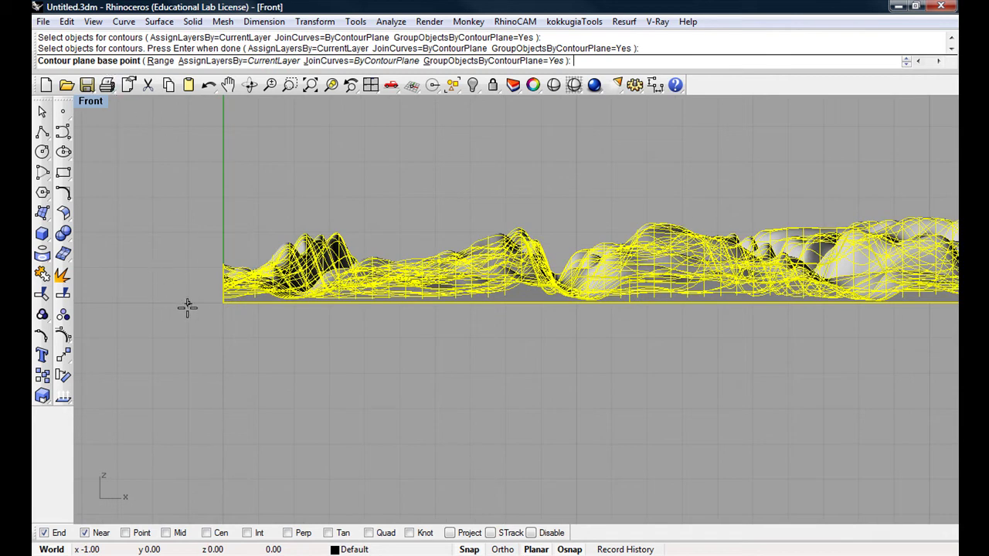
{"action": "scroll", "coordinate": [188, 304], "scroll_direction": "up", "scroll_amount": 1}
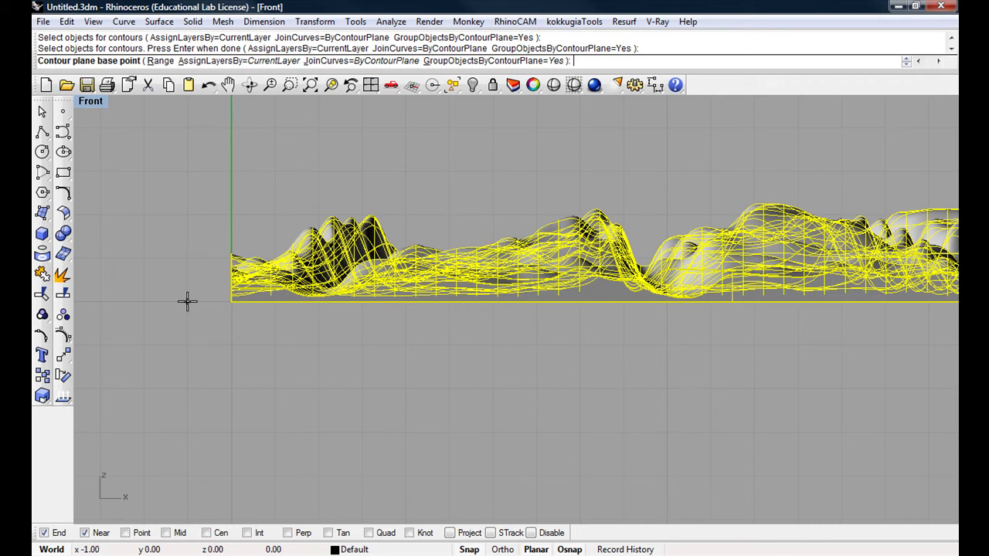
{"action": "left_click", "coordinate": [186, 302]}
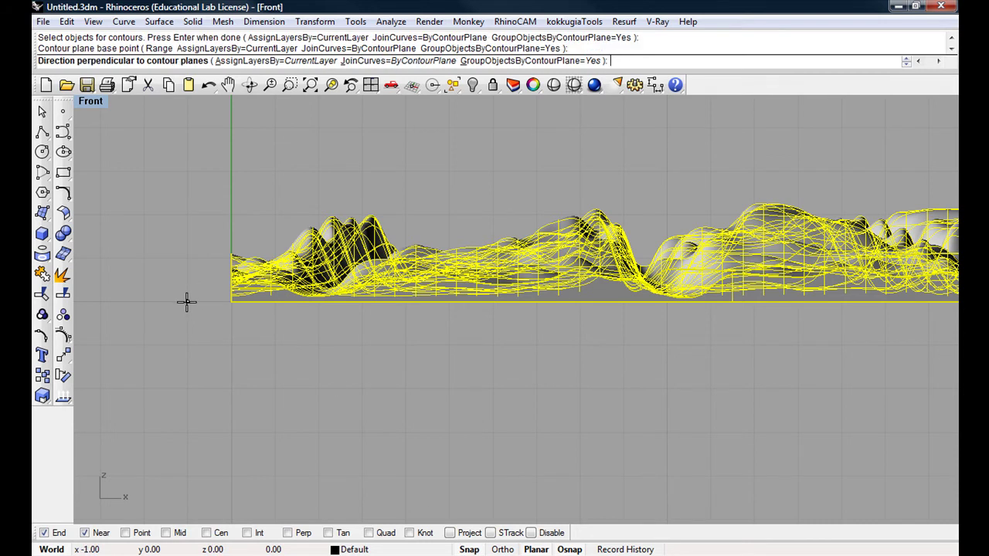
{"action": "left_click", "coordinate": [188, 129]}
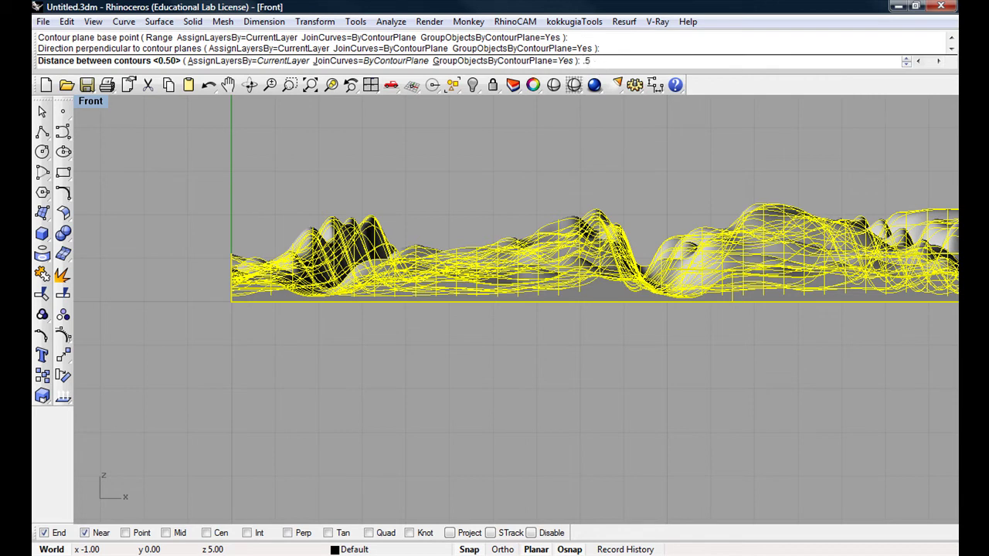
{"action": "type", "text": ".5"}
{"action": "key", "text": "Return"}
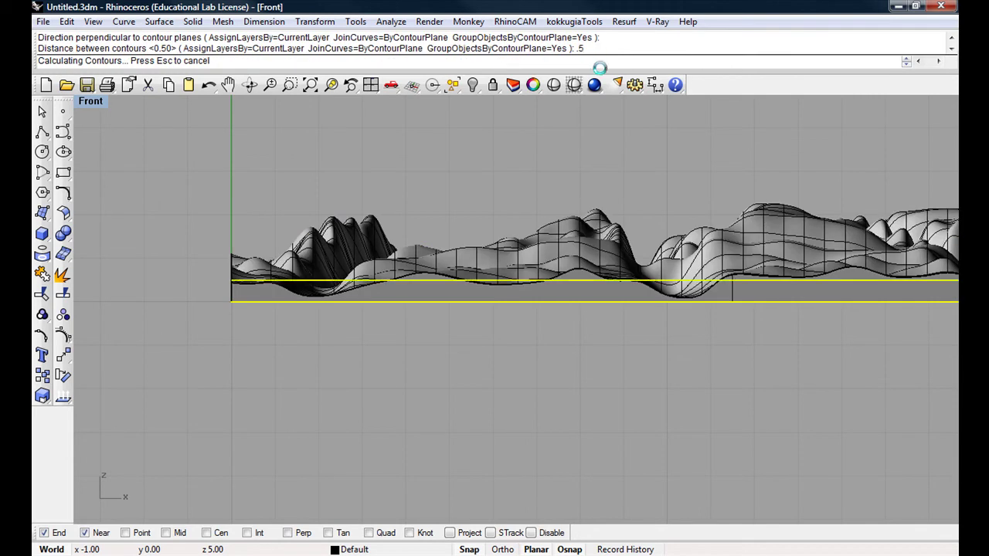
- Inspect the new contours and restore the four-viewport layout
{"action": "right_click_drag", "start_coordinate": [536, 180], "coordinate": [390, 222]}
{"action": "scroll", "coordinate": [390, 223], "scroll_direction": "down", "scroll_amount": 3}
{"action": "scroll", "coordinate": [379, 230], "scroll_direction": "up", "scroll_amount": 1}
{"action": "double_click", "coordinate": [95, 102]}
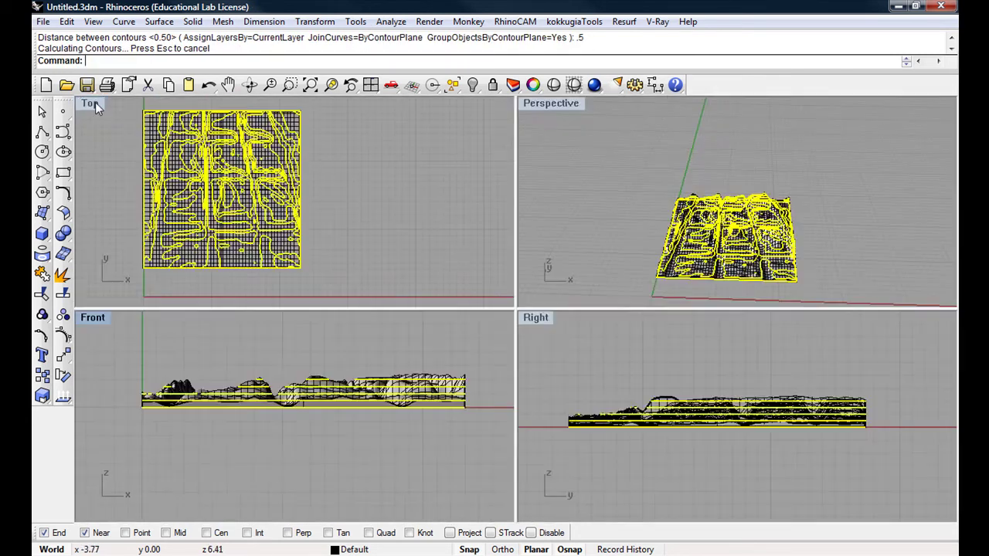
- Maximize the Perspective view and zoom onto the selected contour curves
{"action": "double_click", "coordinate": [552, 102]}
{"action": "right_click_drag", "start_coordinate": [570, 202], "coordinate": [516, 276]}
{"action": "middle_click", "coordinate": [517, 217]}
{"action": "left_click", "coordinate": [490, 218]}
{"action": "right_click_drag", "start_coordinate": [512, 363], "coordinate": [510, 401]}
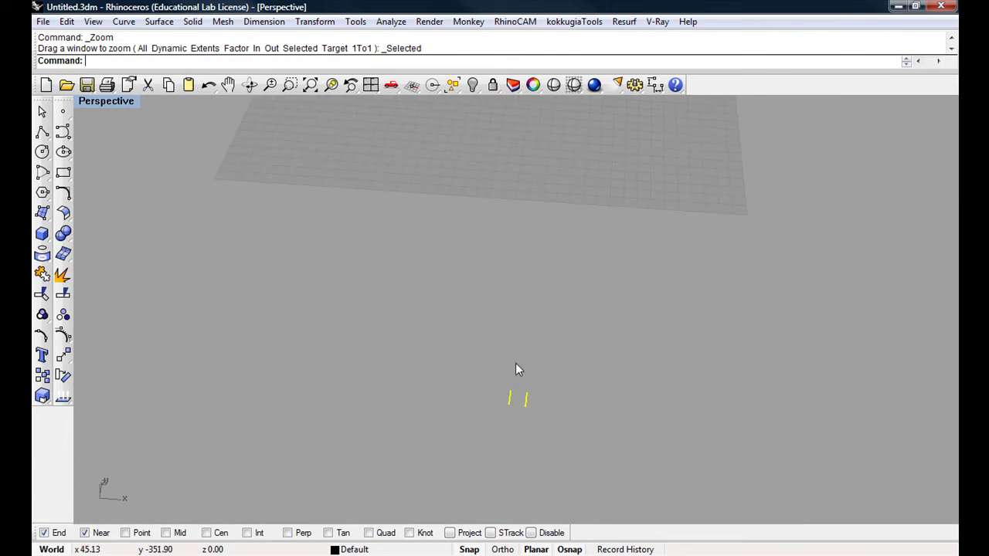
{"action": "key", "text": "Escape"}
- Tilt the view toward top-down to locate the two stray curves near the origin
{"action": "right_click_drag", "start_coordinate": [505, 352], "coordinate": [523, 376]}
{"action": "scroll", "coordinate": [523, 375], "scroll_direction": "down", "scroll_amount": 3}
{"action": "left_click", "coordinate": [523, 382]}
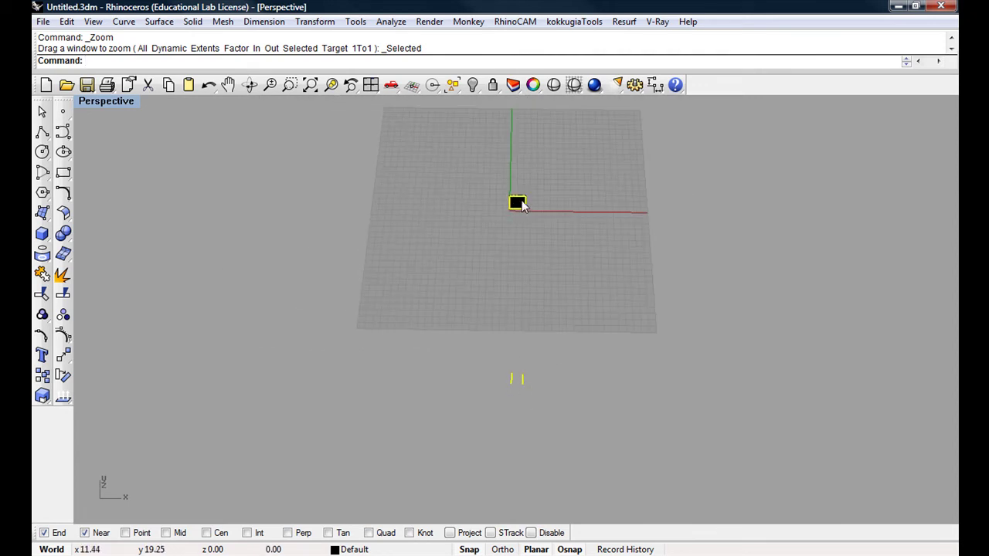
{"action": "key", "text": "Escape"}
{"action": "right_click_drag", "start_coordinate": [520, 392], "coordinate": [517, 386]}
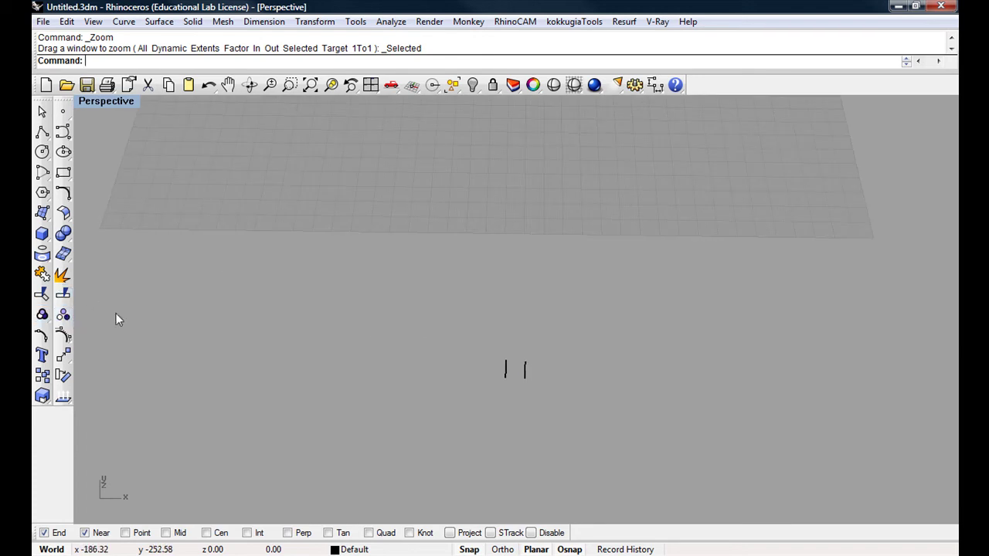
- Remove the two stray curves from their group using a floating Grouping toolbar
{"action": "left_click", "coordinate": [43, 315]}
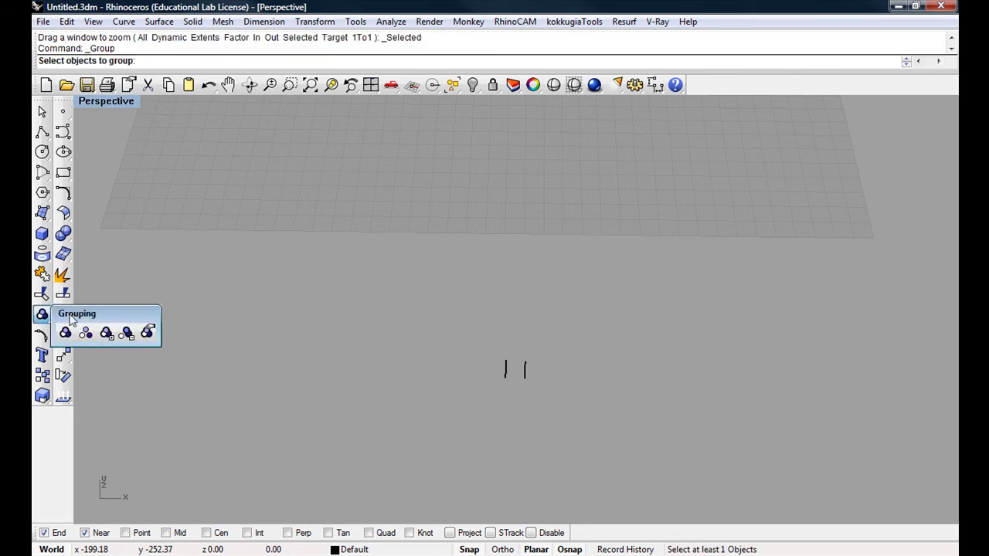
{"action": "left_click_drag", "start_coordinate": [71, 320], "coordinate": [155, 300]}
{"action": "left_click", "coordinate": [212, 317]}
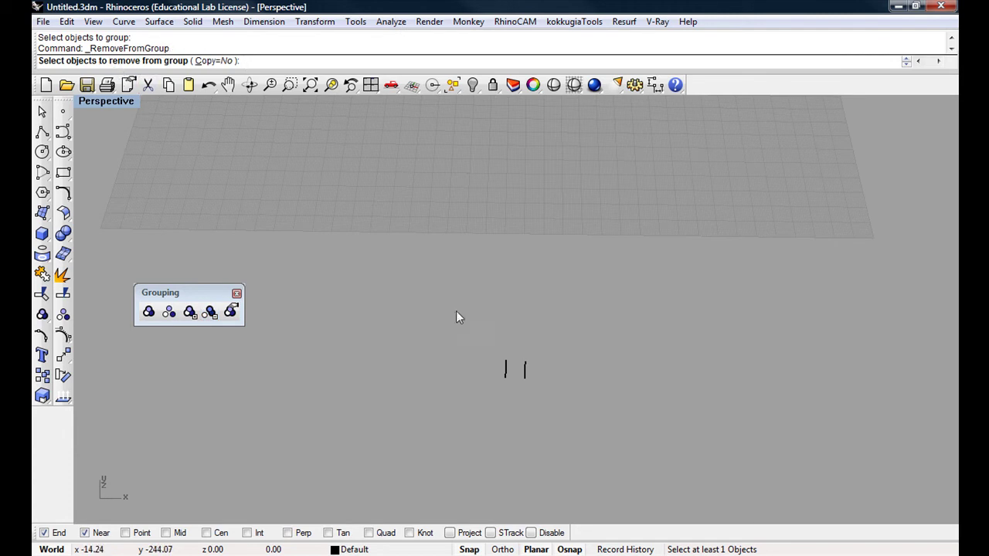
{"action": "left_click_drag", "start_coordinate": [462, 337], "coordinate": [571, 429]}
{"action": "scroll", "coordinate": [461, 448], "scroll_direction": "down", "scroll_amount": 2}
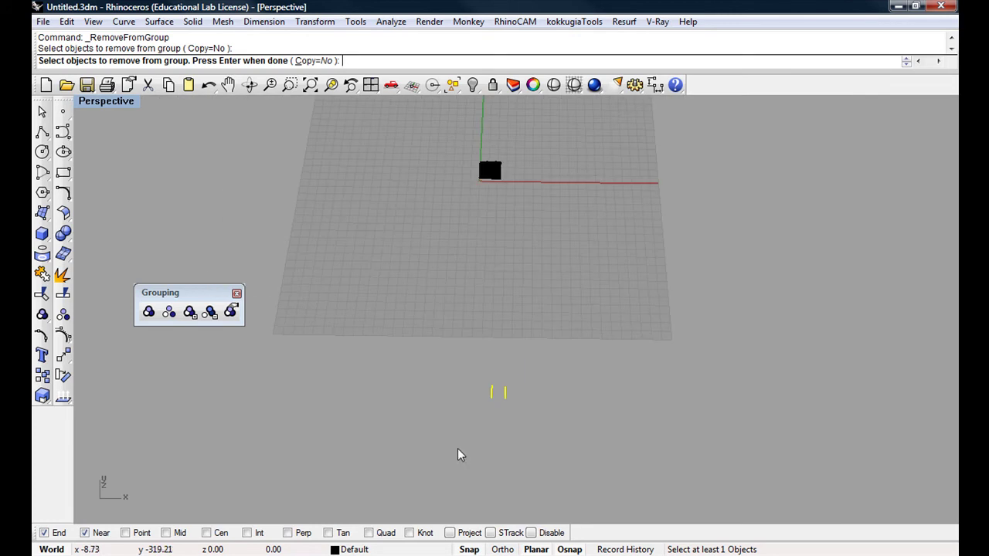
{"action": "key", "text": "Return"}
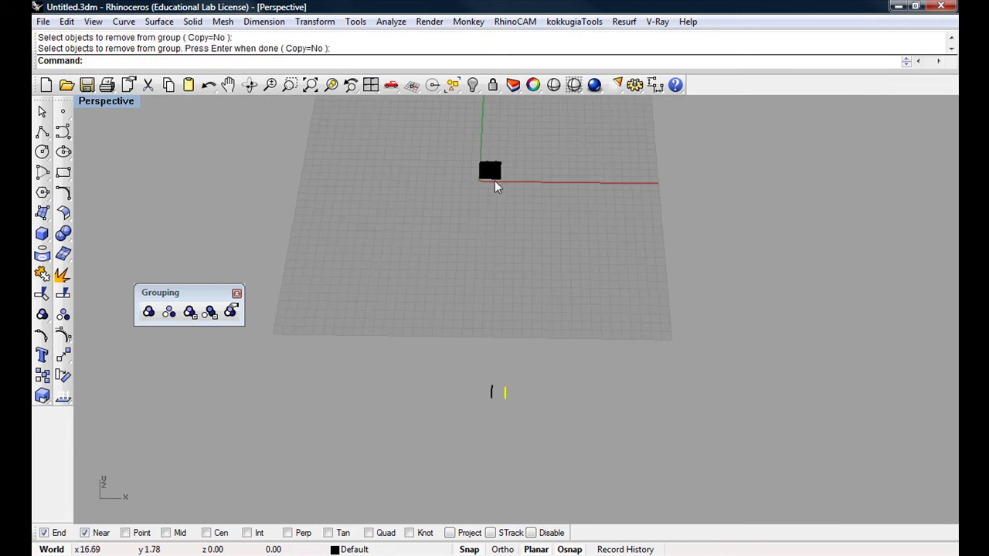
- Delete the two stray curves and zoom to the terrain and its contours
{"action": "left_click_drag", "start_coordinate": [463, 361], "coordinate": [545, 432]}
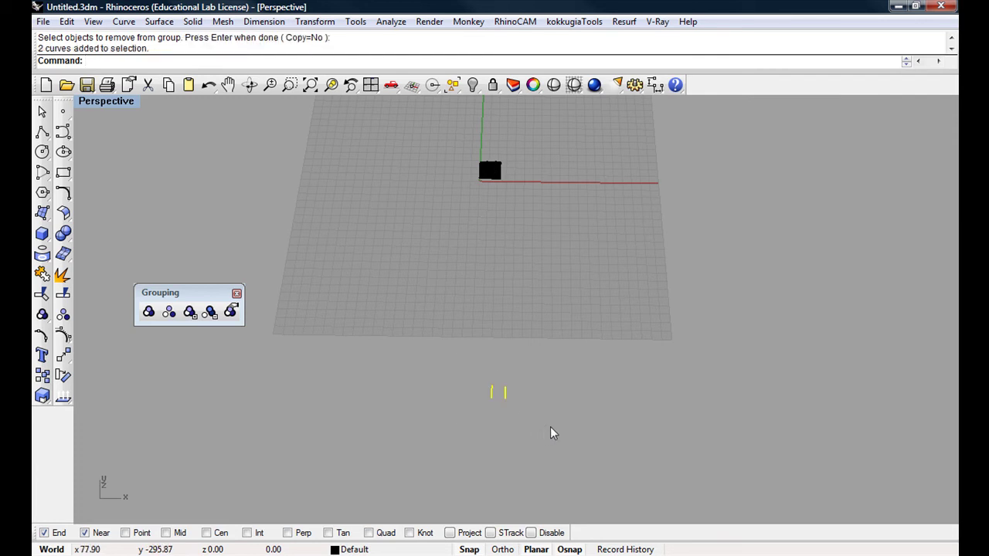
{"action": "key", "text": "Delete"}
{"action": "left_click", "coordinate": [236, 295]}
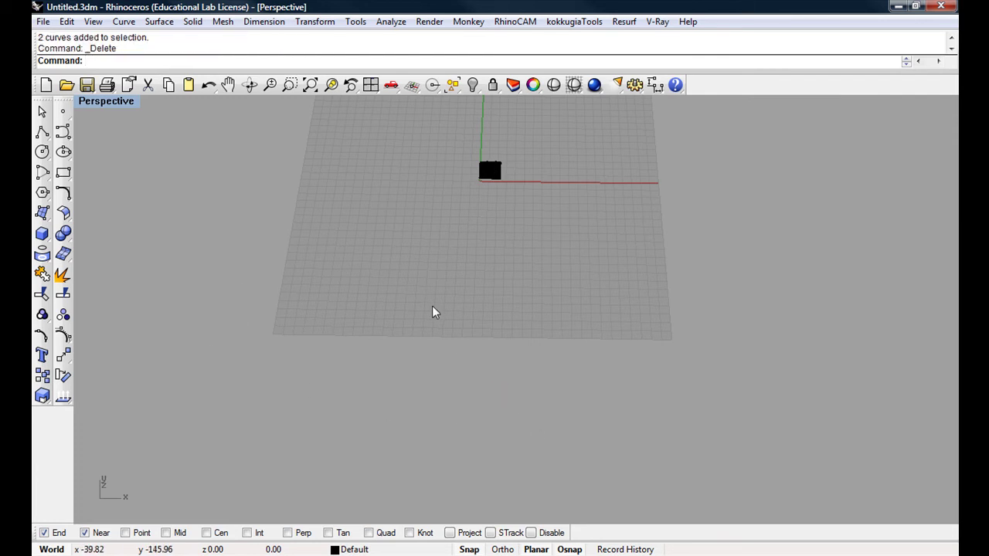
{"action": "scroll", "coordinate": [394, 421], "scroll_direction": "down", "scroll_amount": 5}
{"action": "left_click_drag", "start_coordinate": [386, 259], "coordinate": [467, 363]}
{"action": "middle_click", "coordinate": [467, 363]}
{"action": "left_click", "coordinate": [432, 352]}
{"action": "left_click", "coordinate": [268, 261]}
{"action": "right_click_drag", "start_coordinate": [331, 307], "coordinate": [296, 233]}
{"action": "double_click", "coordinate": [110, 101]}
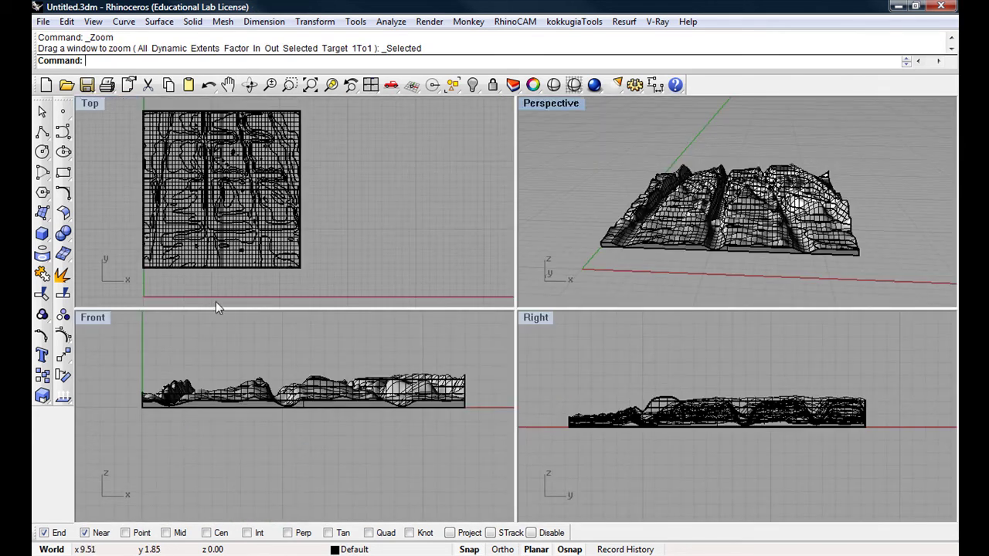
{"action": "scroll", "coordinate": [242, 399], "scroll_direction": "down", "scroll_amount": 2}
{"action": "double_click", "coordinate": [96, 326]}
{"action": "scroll", "coordinate": [254, 369], "scroll_direction": "up", "scroll_amount": 5}
{"action": "scroll", "coordinate": [261, 319], "scroll_direction": "up", "scroll_amount": 4}
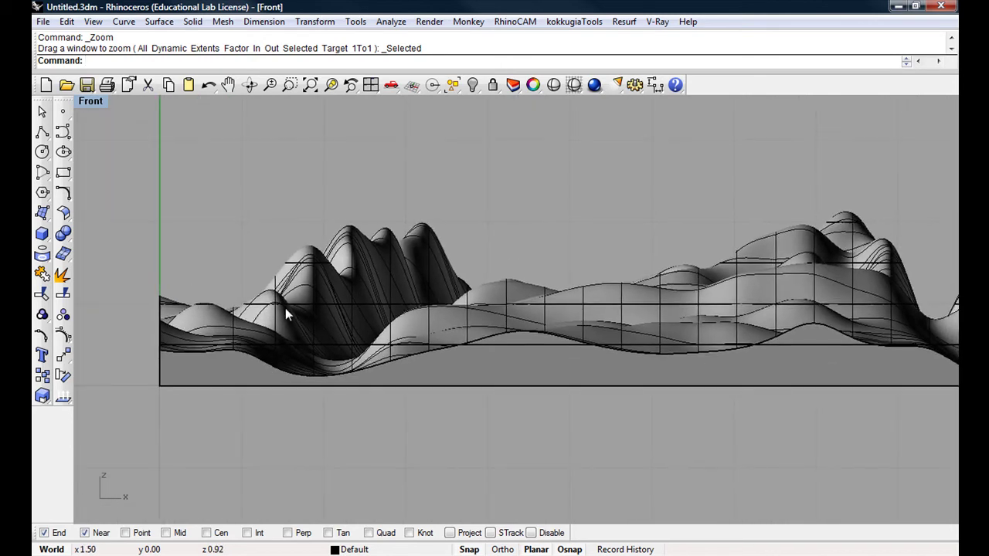
{"action": "left_click", "coordinate": [295, 255]}
{"action": "scroll", "coordinate": [238, 265], "scroll_direction": "down", "scroll_amount": 3}
{"action": "scroll", "coordinate": [255, 268], "scroll_direction": "up", "scroll_amount": 2}
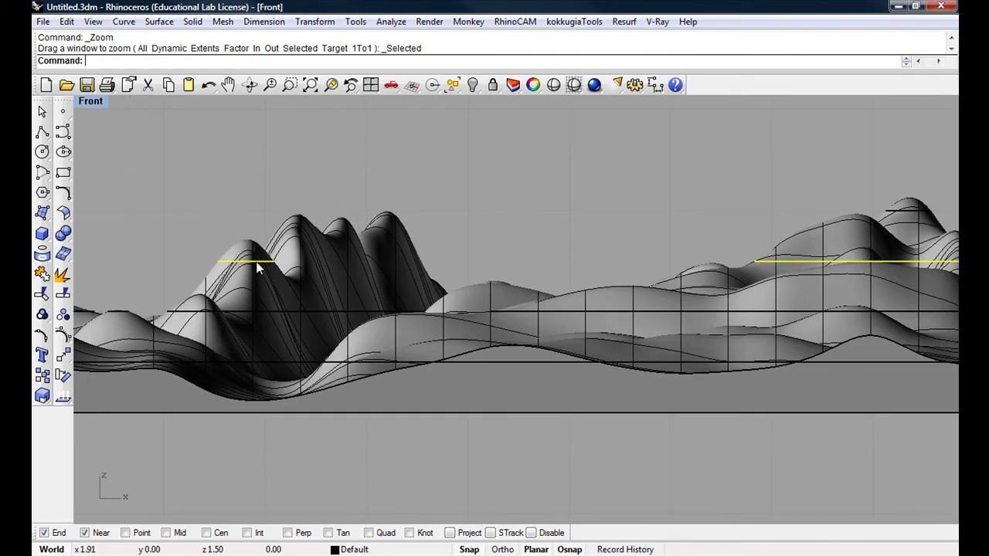
{"action": "scroll", "coordinate": [267, 267], "scroll_direction": "up", "scroll_amount": 2}
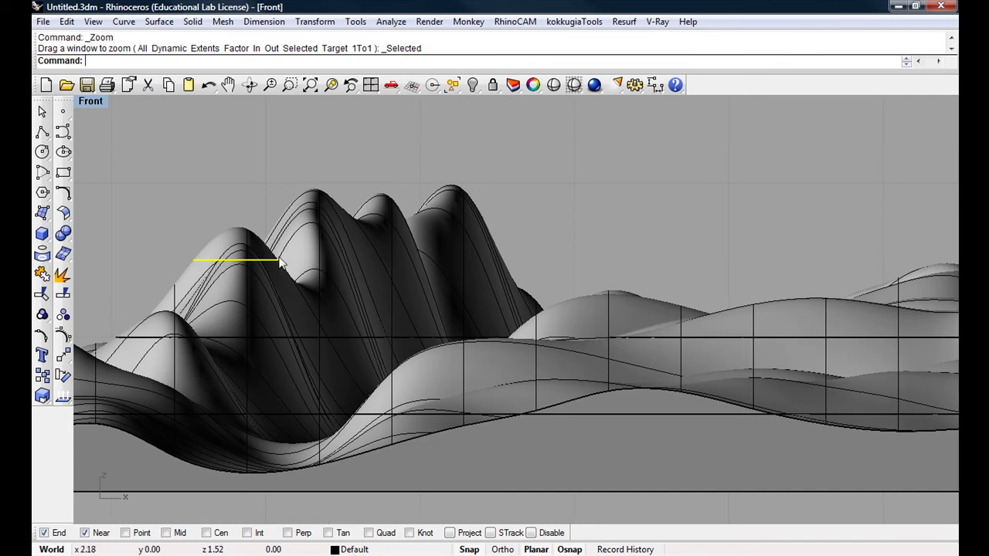
{"action": "scroll", "coordinate": [200, 265], "scroll_direction": "down", "scroll_amount": 5}
{"action": "scroll", "coordinate": [180, 268], "scroll_direction": "up", "scroll_amount": 5}
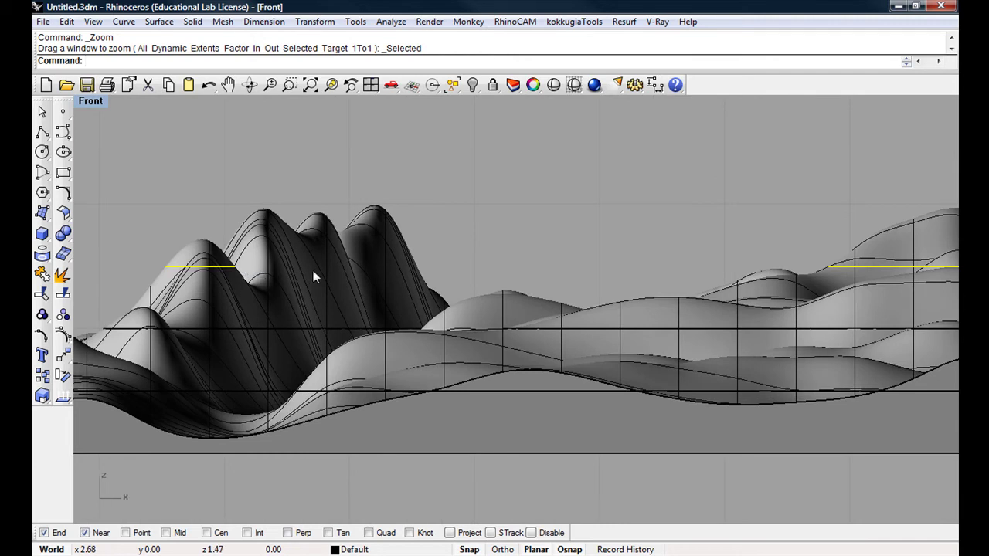
{"action": "scroll", "coordinate": [326, 299], "scroll_direction": "down", "scroll_amount": 2}
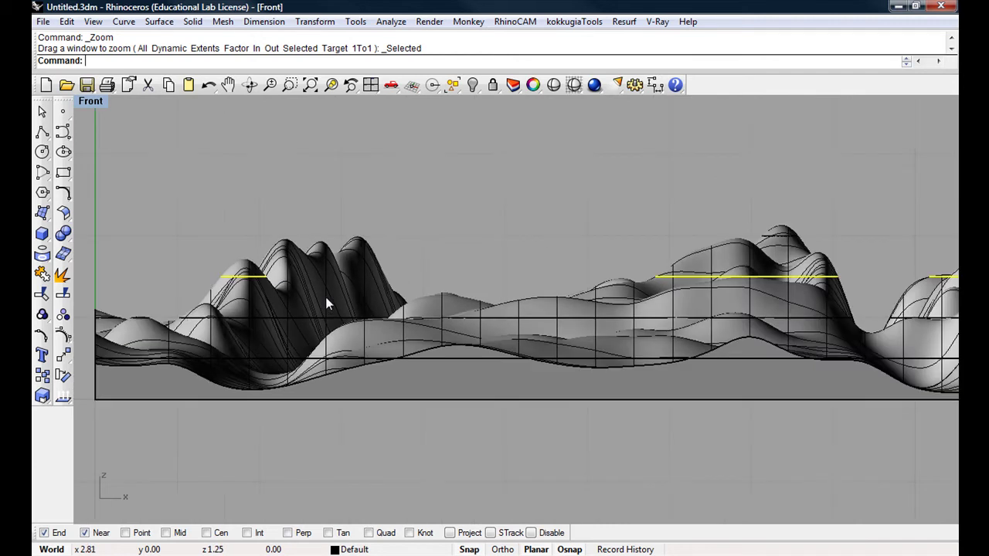
{"action": "left_click", "coordinate": [190, 323]}
{"action": "scroll", "coordinate": [186, 323], "scroll_direction": "up", "scroll_amount": 1}
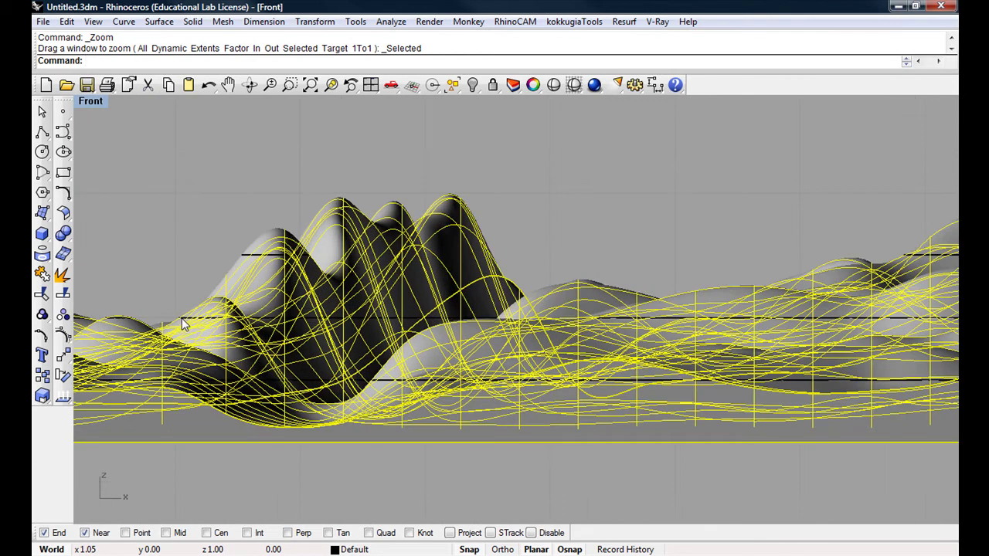
{"action": "left_click", "coordinate": [120, 319]}
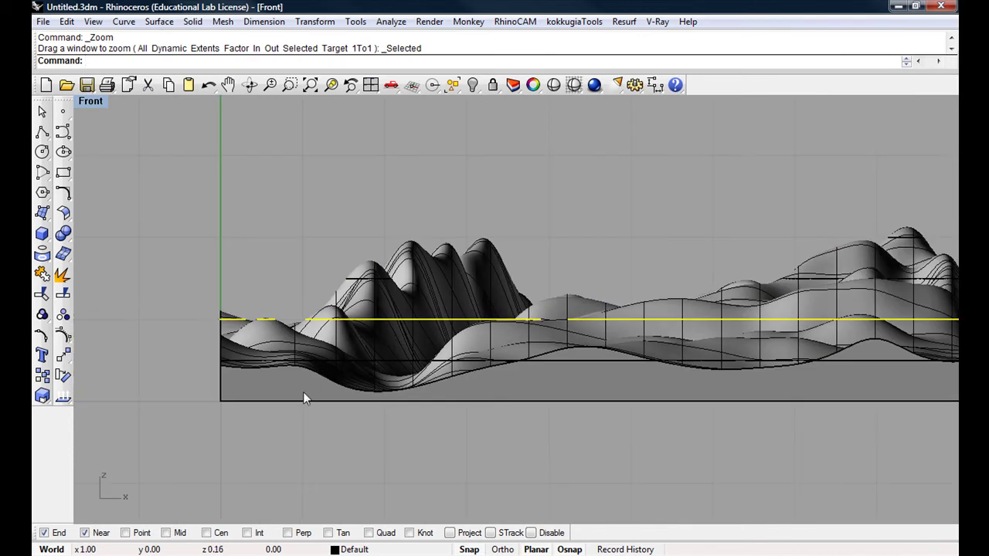
{"action": "left_click", "coordinate": [436, 361]}
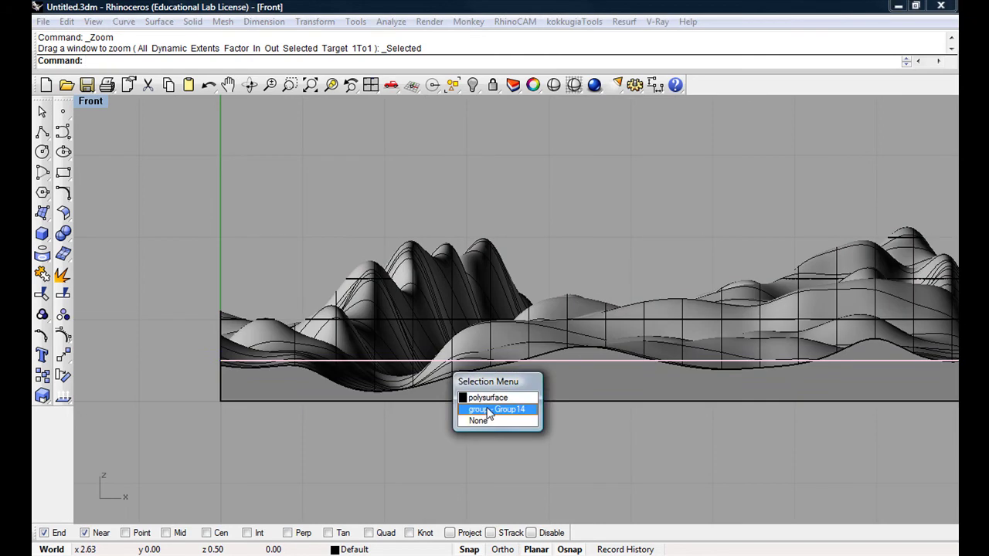
{"action": "left_click", "coordinate": [483, 409]}
{"action": "right_click_drag", "start_coordinate": [502, 391], "coordinate": [121, 393]}
{"action": "scroll", "coordinate": [121, 394], "scroll_direction": "down", "scroll_amount": 5}
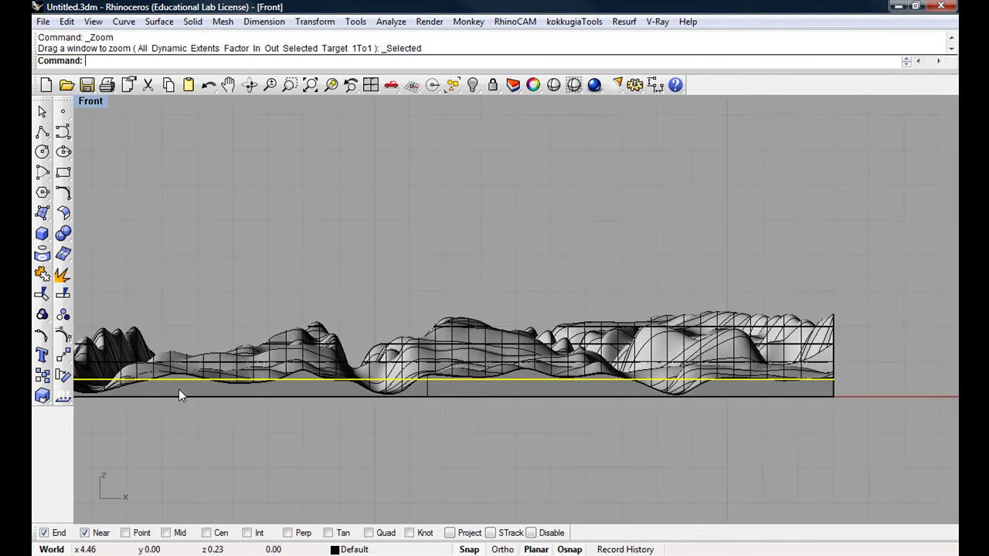
{"action": "scroll", "coordinate": [242, 384], "scroll_direction": "up", "scroll_amount": 1}
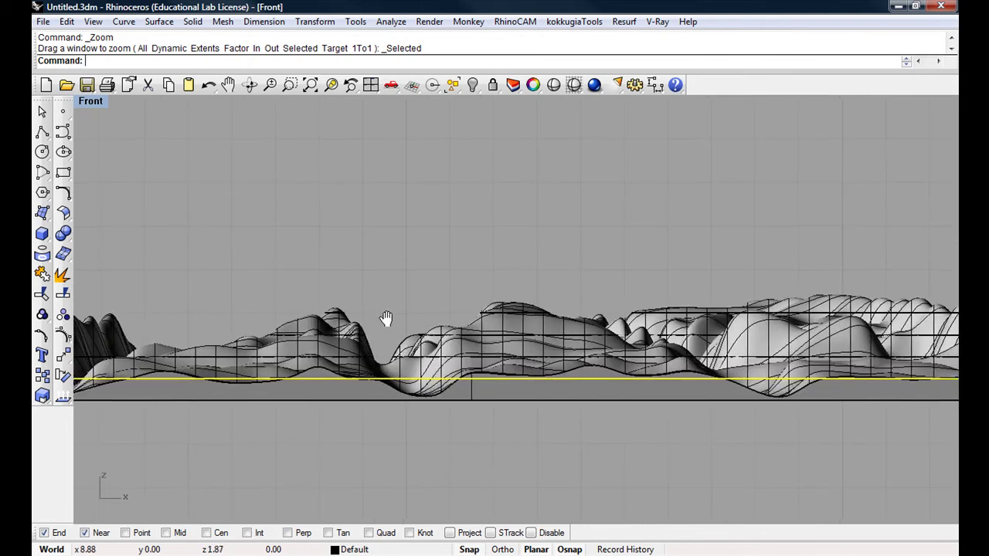
{"action": "scroll", "coordinate": [390, 312], "scroll_direction": "up", "scroll_amount": 1}
{"action": "left_click", "coordinate": [401, 323]}
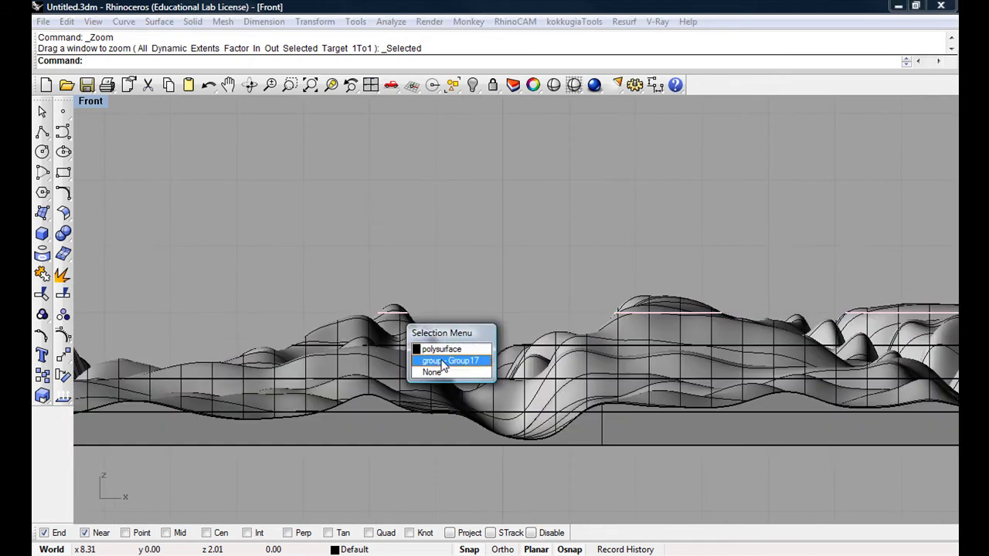
{"action": "left_click", "coordinate": [446, 361]}
{"action": "scroll", "coordinate": [476, 349], "scroll_direction": "up", "scroll_amount": 2}
{"action": "right_click_drag", "start_coordinate": [378, 342], "coordinate": [598, 310]}
{"action": "scroll", "coordinate": [463, 301], "scroll_direction": "down", "scroll_amount": 3}
{"action": "key", "text": "Escape"}
{"action": "scroll", "coordinate": [224, 334], "scroll_direction": "up", "scroll_amount": 5}
{"action": "scroll", "coordinate": [240, 310], "scroll_direction": "down", "scroll_amount": 3}
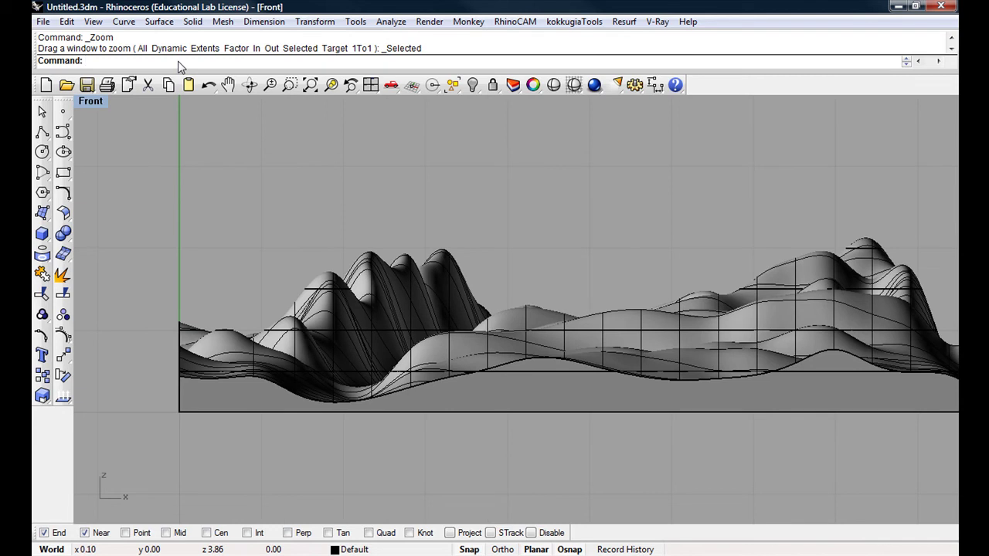
- Run Section with AssignLayersBy set to CurrentLayer and pick a short contour on the left peak
{"action": "type", "text": "Section"}
{"action": "key", "text": "Return"}
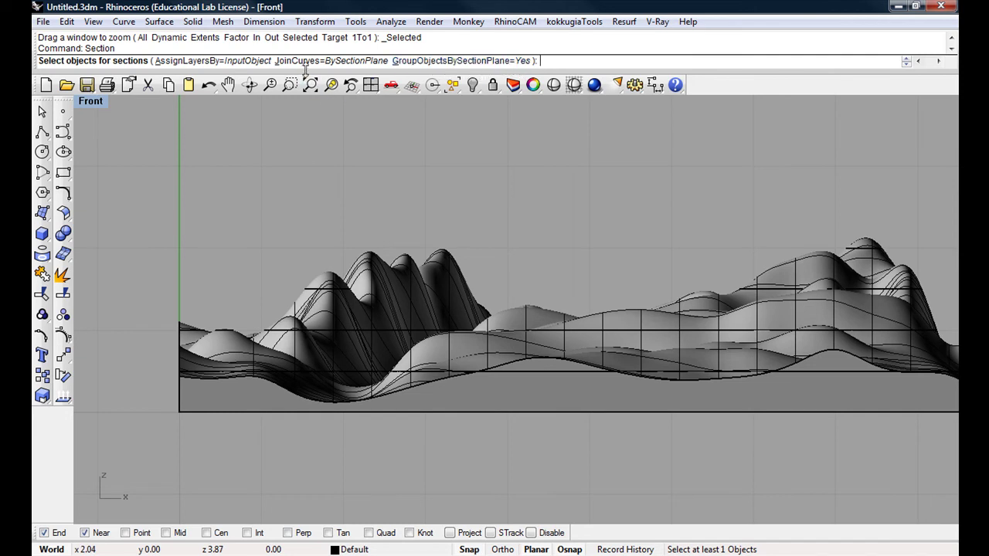
{"action": "left_click", "coordinate": [205, 61]}
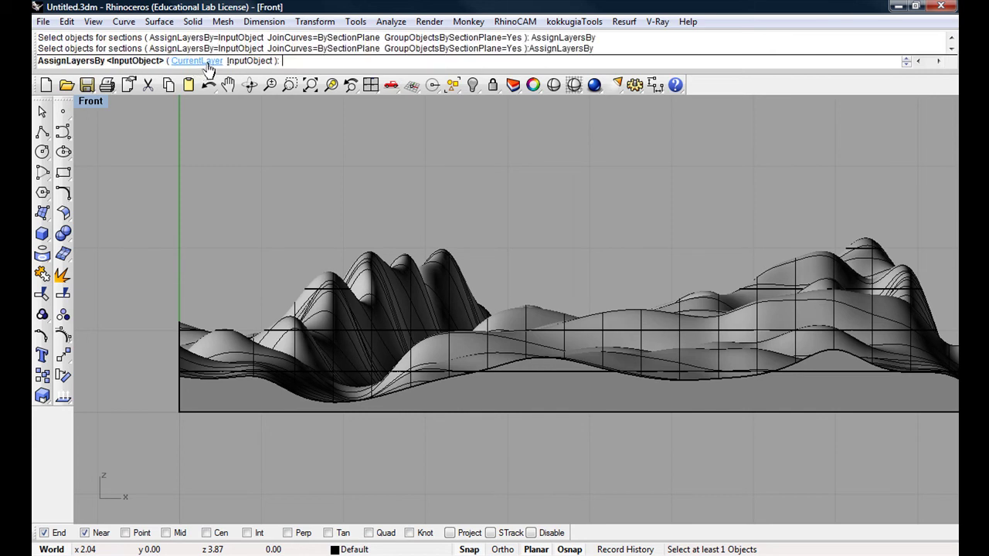
{"action": "left_click", "coordinate": [202, 61]}
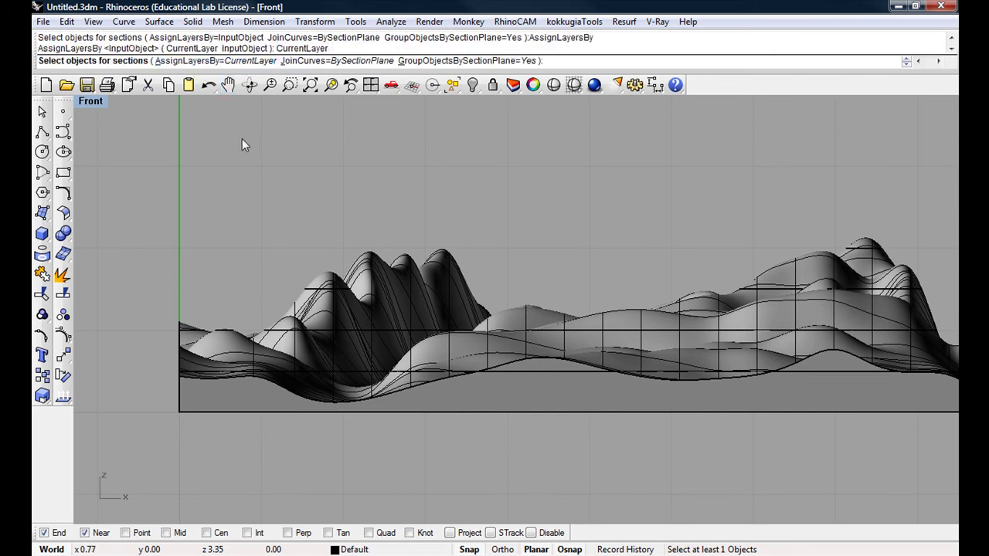
{"action": "right_click_drag", "start_coordinate": [305, 286], "coordinate": [284, 292]}
{"action": "scroll", "coordinate": [283, 296], "scroll_direction": "up", "scroll_amount": 2}
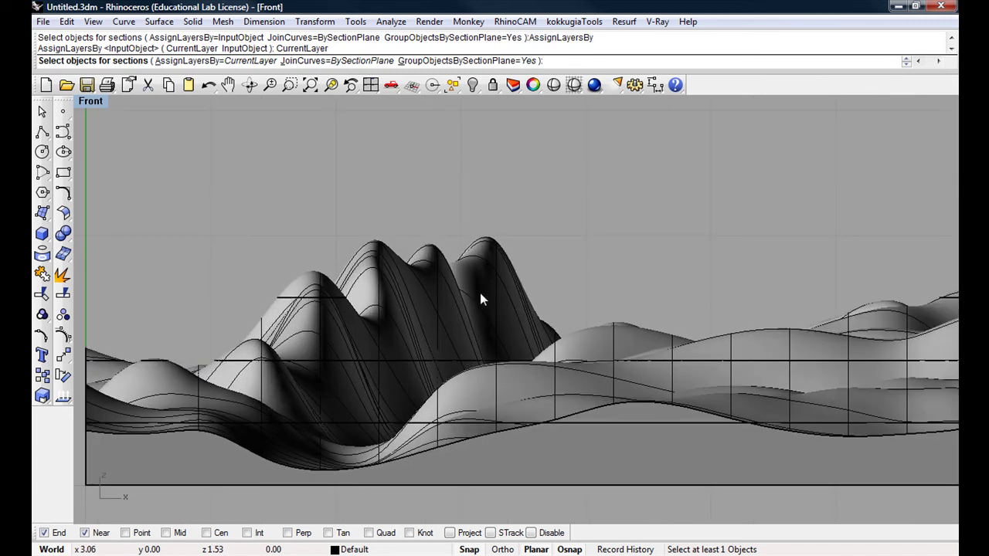
{"action": "scroll", "coordinate": [286, 303], "scroll_direction": "up", "scroll_amount": 1}
{"action": "left_click", "coordinate": [283, 304]}
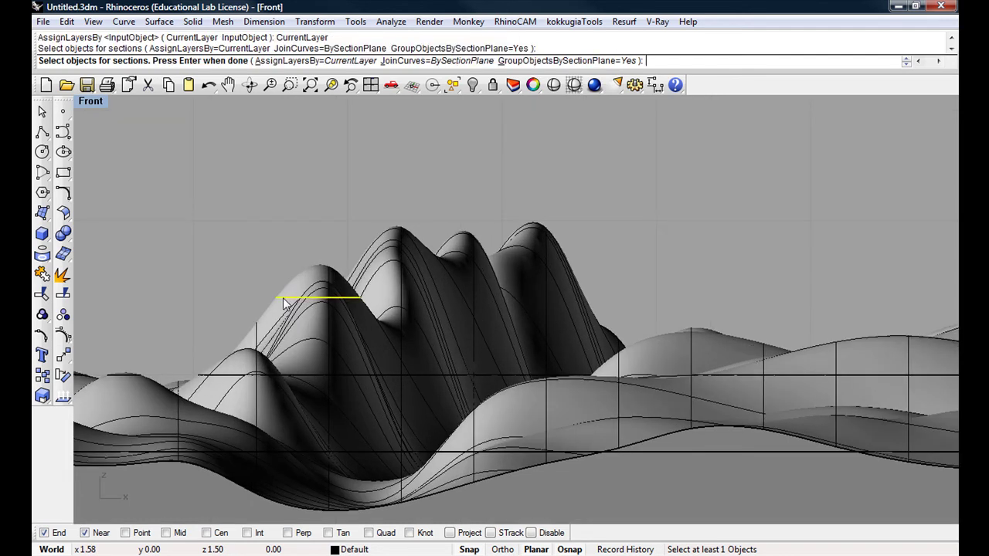
{"action": "scroll", "coordinate": [281, 304], "scroll_direction": "down", "scroll_amount": 2}
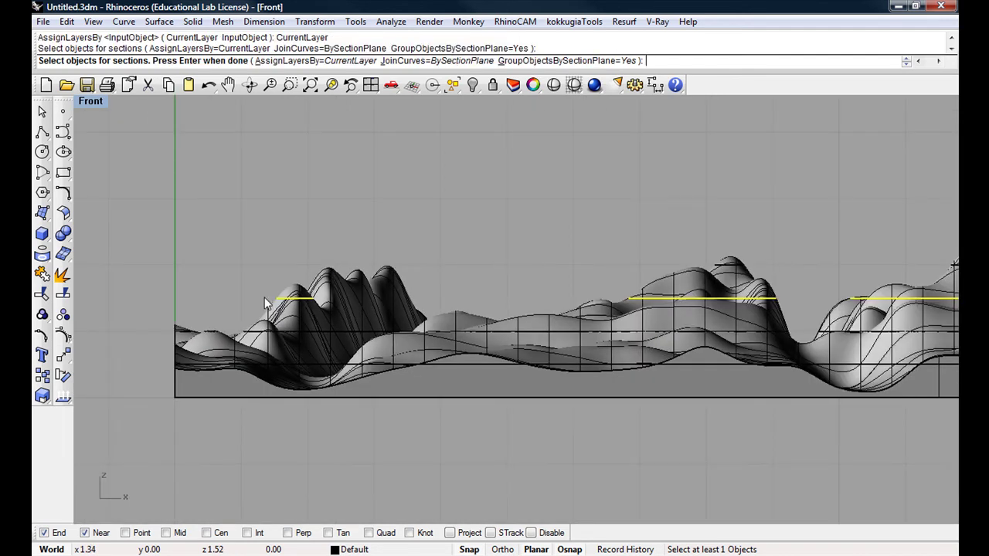
- Restart Section and pick the terrain surface to cut through
{"action": "right_click", "coordinate": [265, 296]}
{"action": "right_click_drag", "start_coordinate": [265, 288], "coordinate": [290, 275]}
{"action": "right_click", "coordinate": [288, 276]}
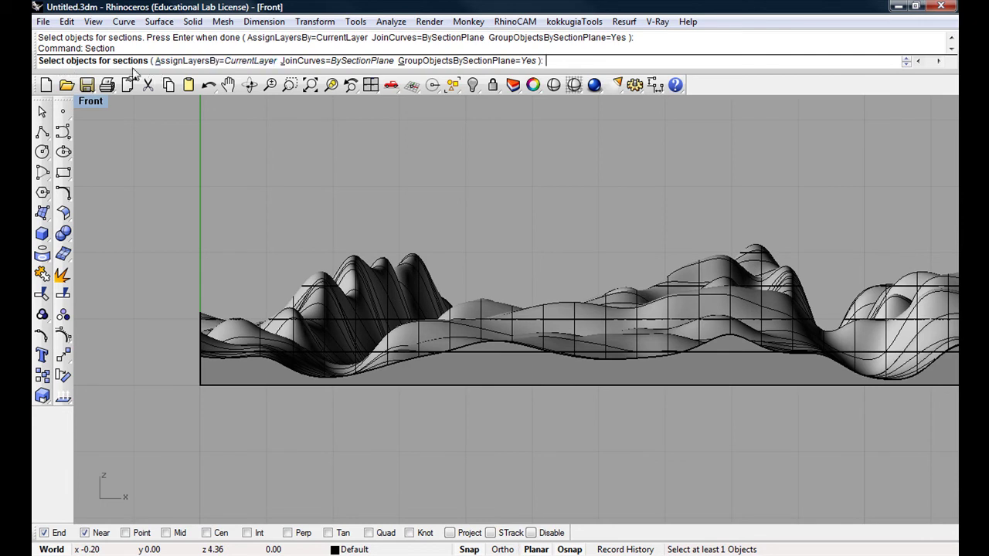
{"action": "scroll", "coordinate": [357, 277], "scroll_direction": "up", "scroll_amount": 3}
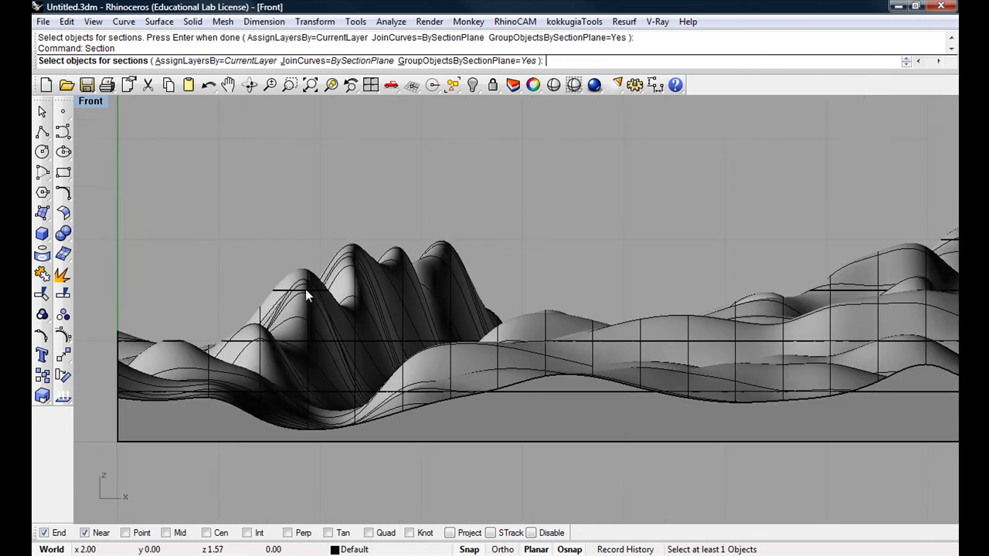
{"action": "left_click", "coordinate": [347, 250]}
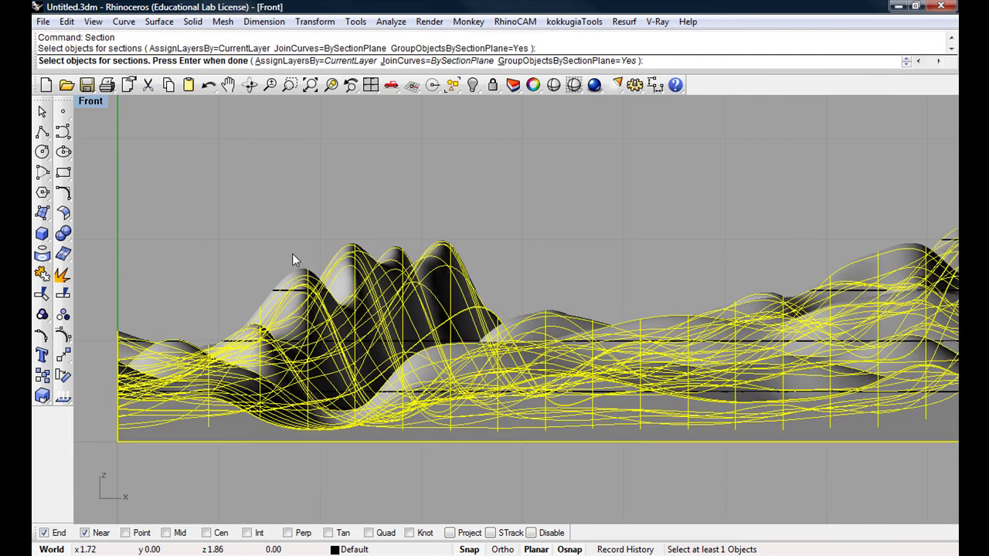
- Section the terrain with two horizontal lines, the second across the lower hill
{"action": "key", "text": "Return"}
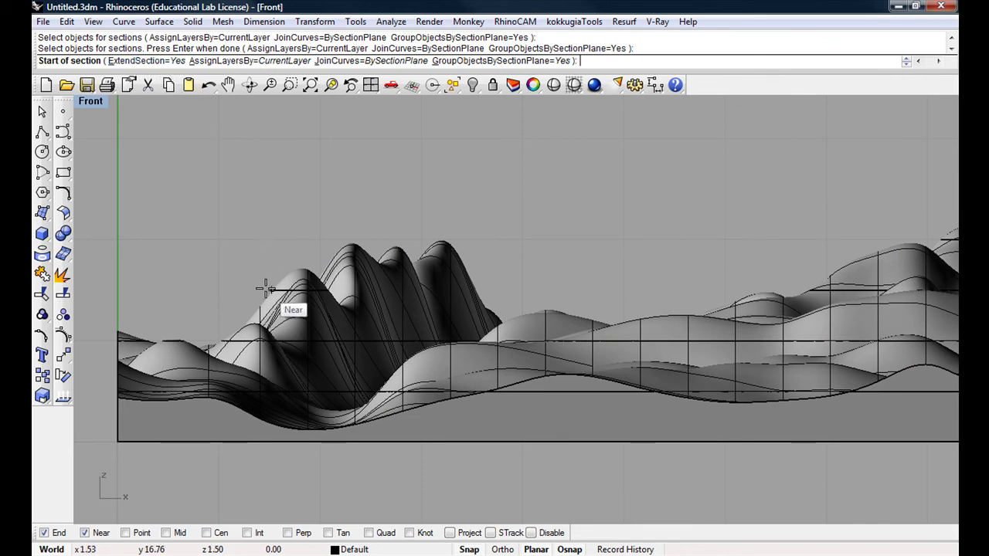
{"action": "scroll", "coordinate": [263, 290], "scroll_direction": "up", "scroll_amount": 2}
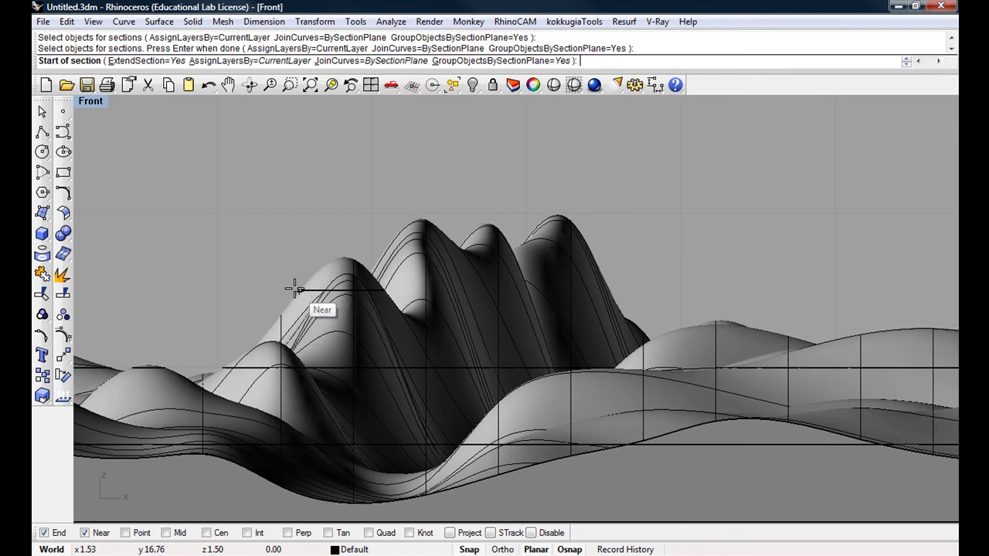
{"action": "left_click", "coordinate": [295, 289]}
{"action": "scroll", "coordinate": [244, 288], "scroll_direction": "down", "scroll_amount": 3}
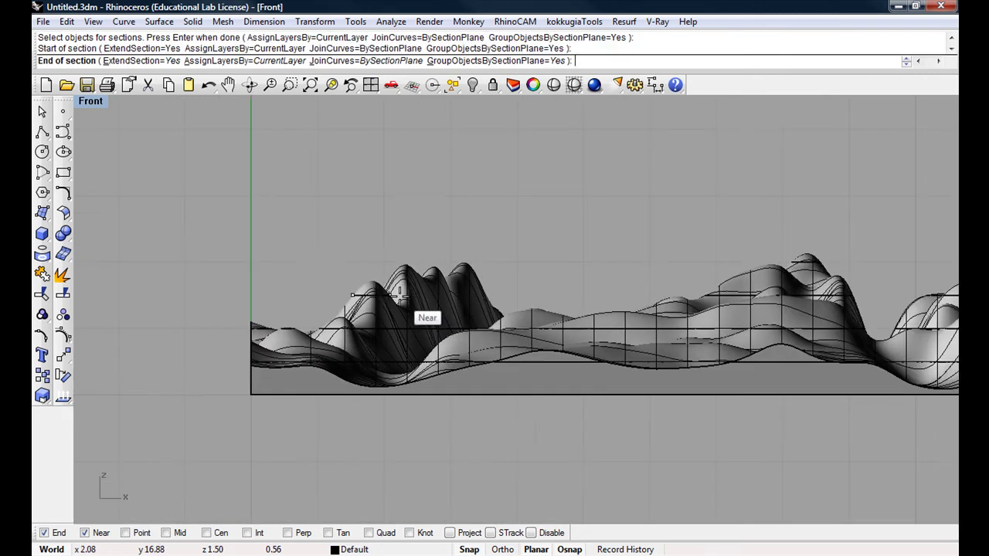
{"action": "left_click", "coordinate": [632, 291]}
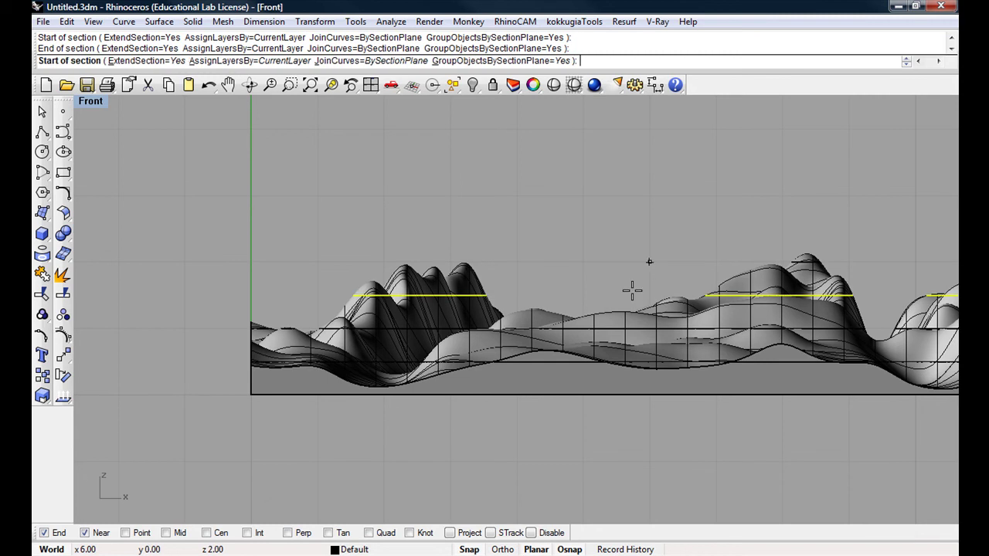
{"action": "right_click_drag", "start_coordinate": [614, 286], "coordinate": [479, 274]}
{"action": "scroll", "coordinate": [275, 331], "scroll_direction": "up", "scroll_amount": 5}
{"action": "right_click_drag", "start_coordinate": [244, 313], "coordinate": [270, 307]}
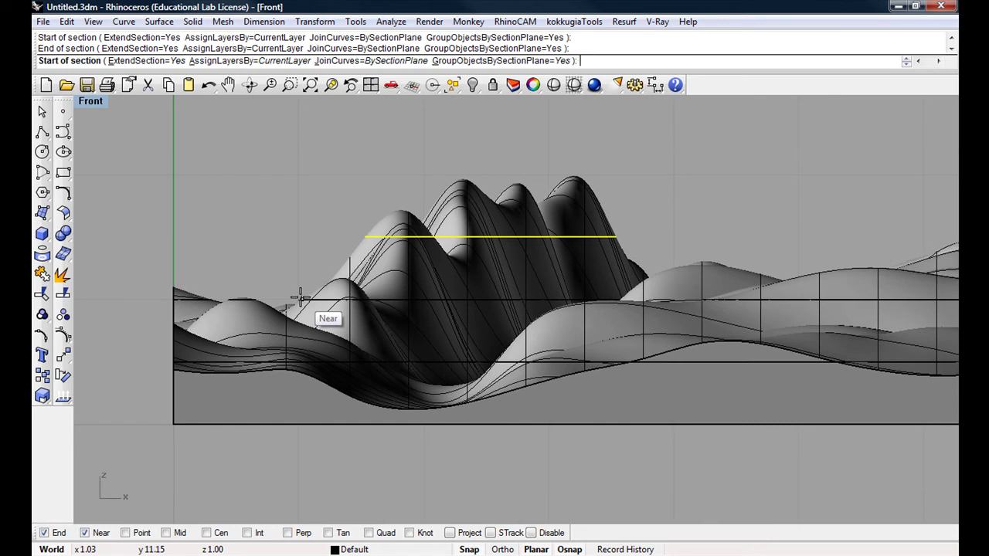
{"action": "left_click", "coordinate": [300, 297]}
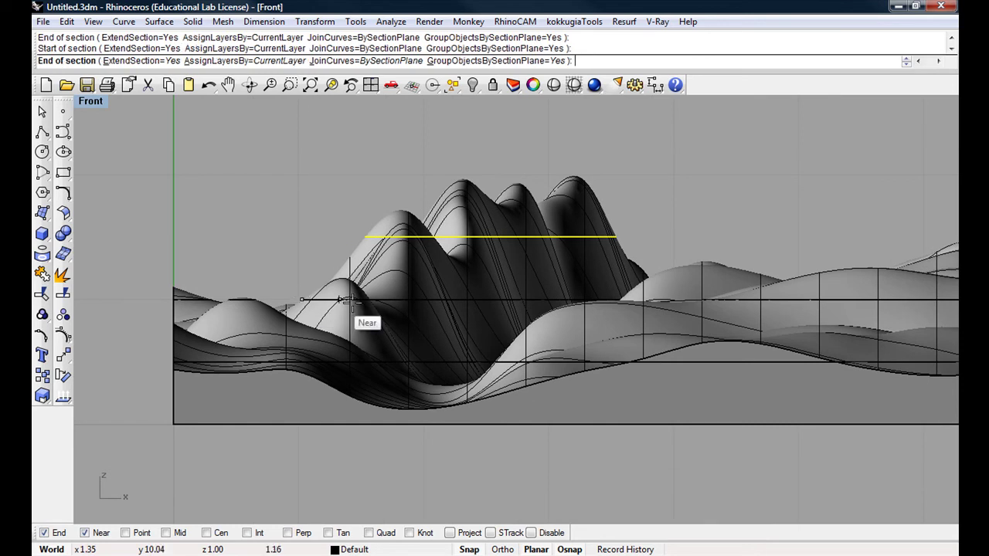
{"action": "left_click", "coordinate": [595, 300]}
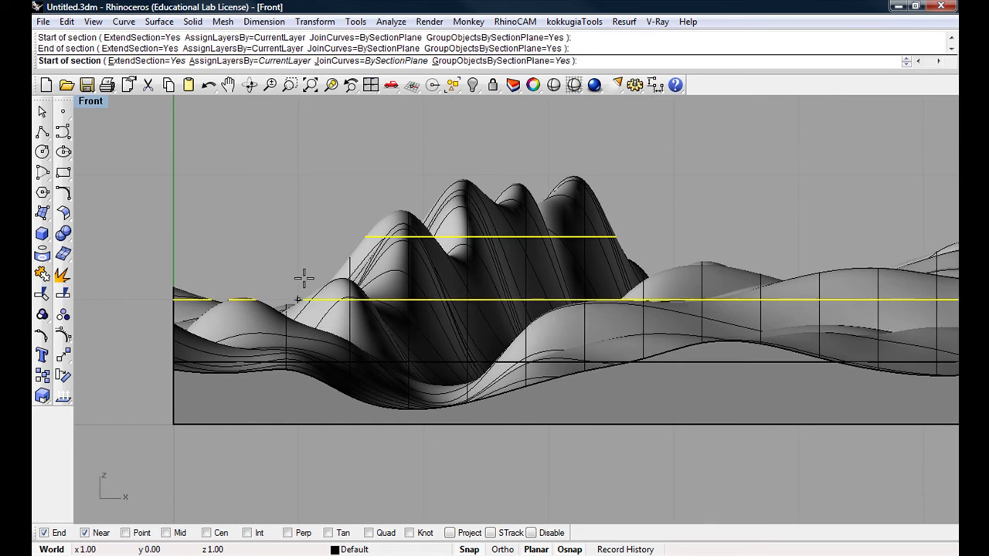
- Finish the Section command and deselect the new section curves
{"action": "key", "text": "Return"}
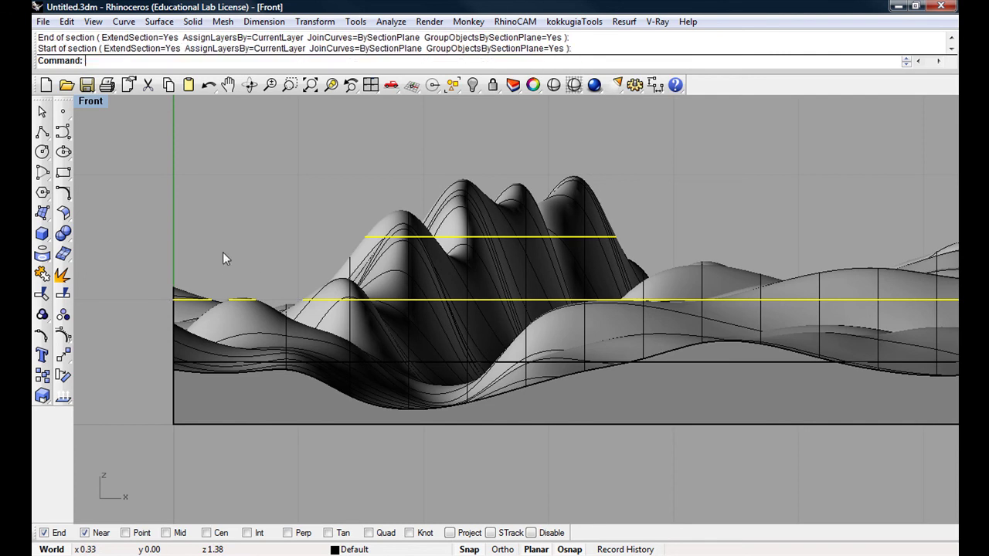
{"action": "scroll", "coordinate": [199, 252], "scroll_direction": "down", "scroll_amount": 3}
{"action": "right_click_drag", "start_coordinate": [200, 252], "coordinate": [191, 260]}
{"action": "key", "text": "Escape"}
{"action": "scroll", "coordinate": [297, 260], "scroll_direction": "up", "scroll_amount": 3}
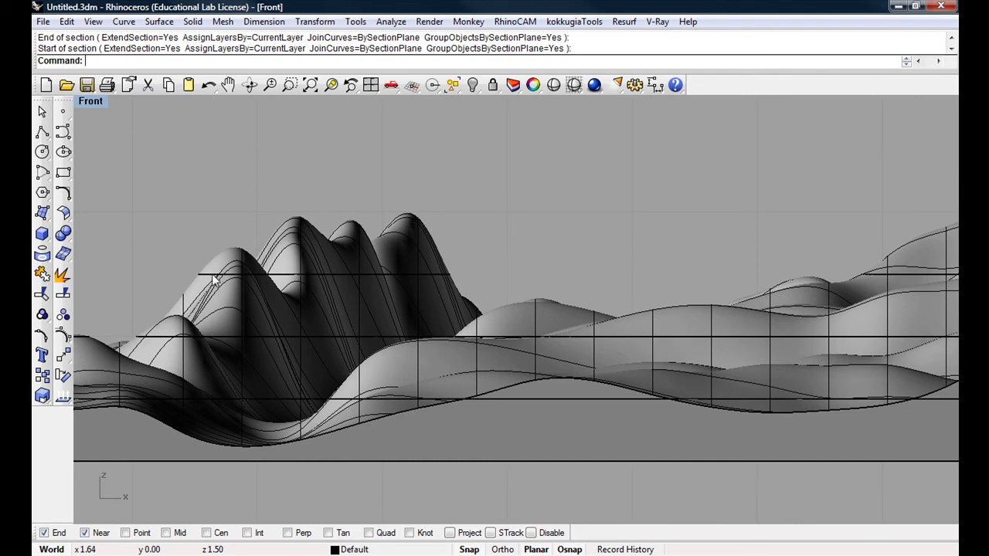
{"action": "scroll", "coordinate": [214, 279], "scroll_direction": "up", "scroll_amount": 1}
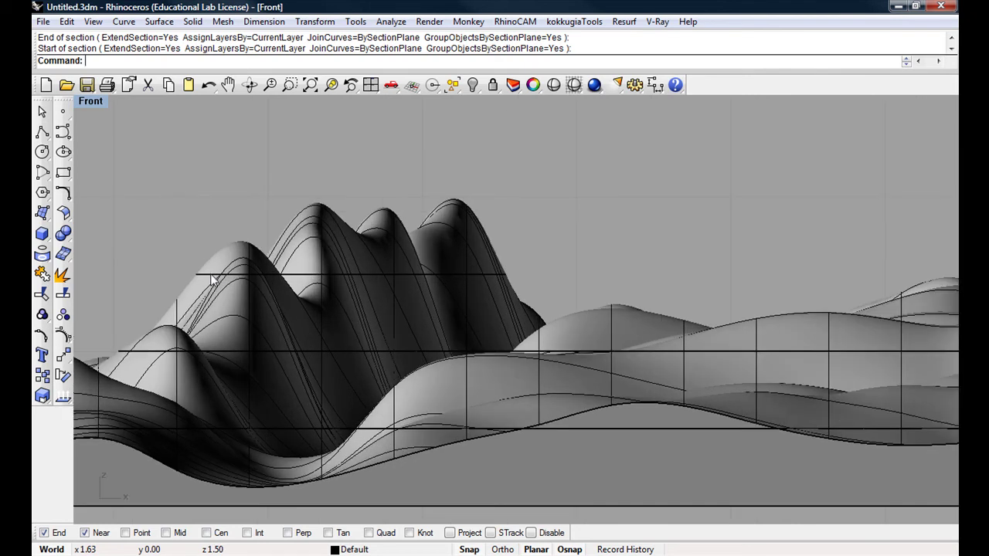
- Delete the redundant Group16 section curves
{"action": "left_click", "coordinate": [210, 274]}
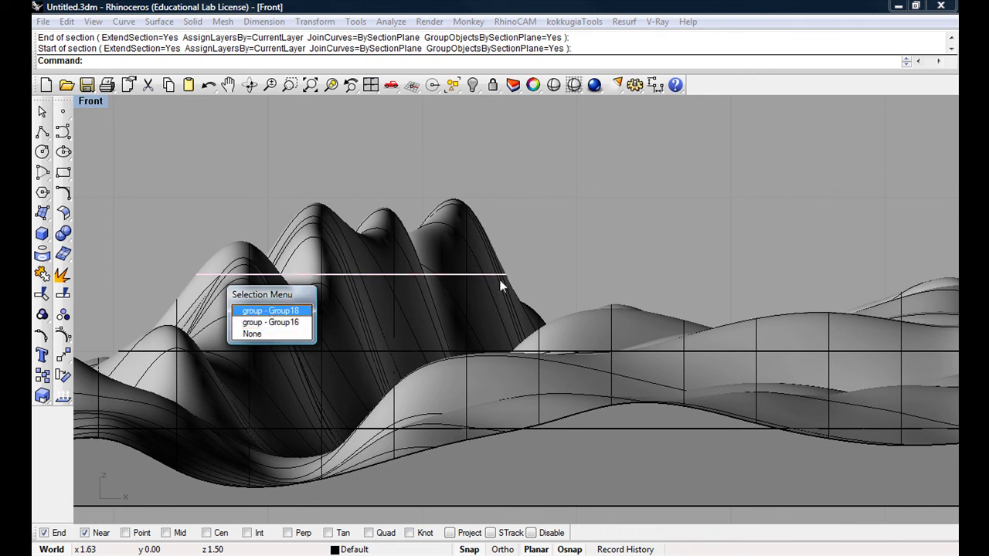
{"action": "left_click", "coordinate": [268, 326]}
{"action": "scroll", "coordinate": [237, 312], "scroll_direction": "down", "scroll_amount": 4}
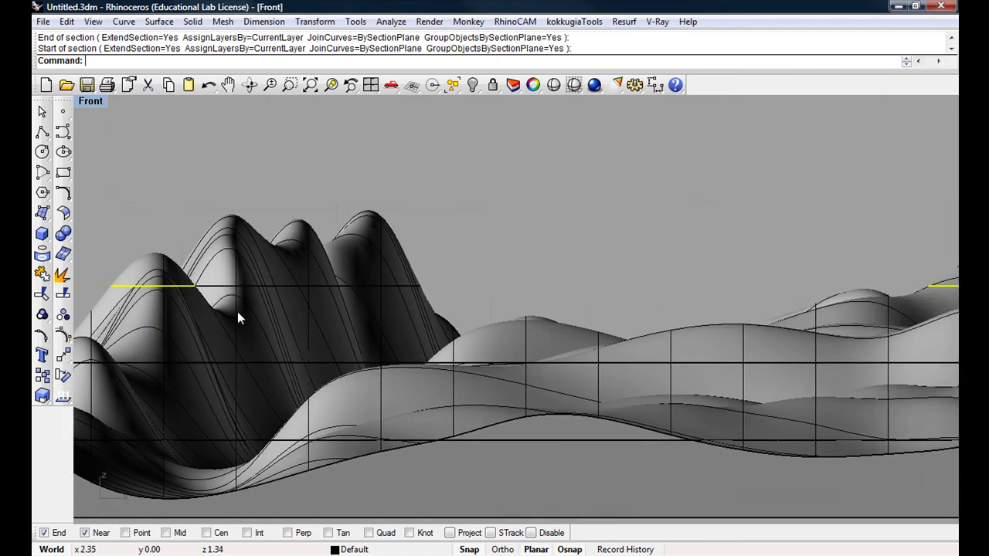
{"action": "key", "text": "Delete"}
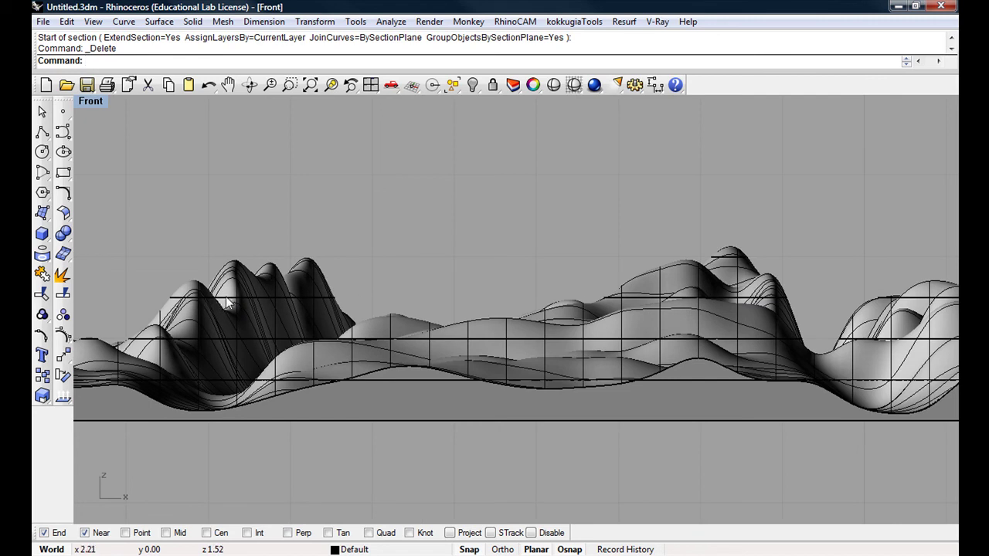
- Delete the Group15 section curves, then undo that deletion
{"action": "left_click", "coordinate": [228, 303]}
{"action": "left_click", "coordinate": [282, 342]}
{"action": "scroll", "coordinate": [249, 254], "scroll_direction": "up", "scroll_amount": 2}
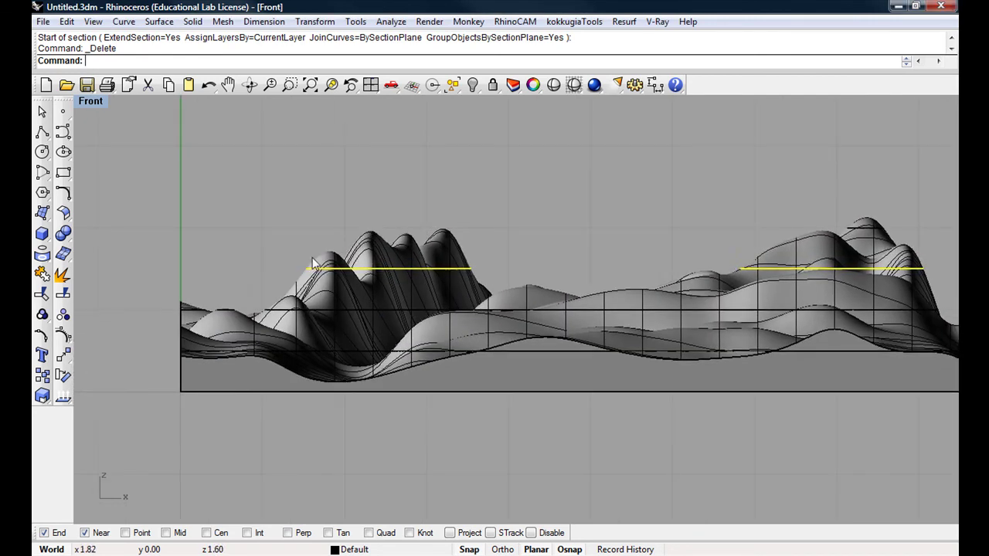
{"action": "key", "text": "Delete"}
{"action": "scroll", "coordinate": [270, 304], "scroll_direction": "up", "scroll_amount": 3}
{"action": "key", "text": "ctrl+z"}
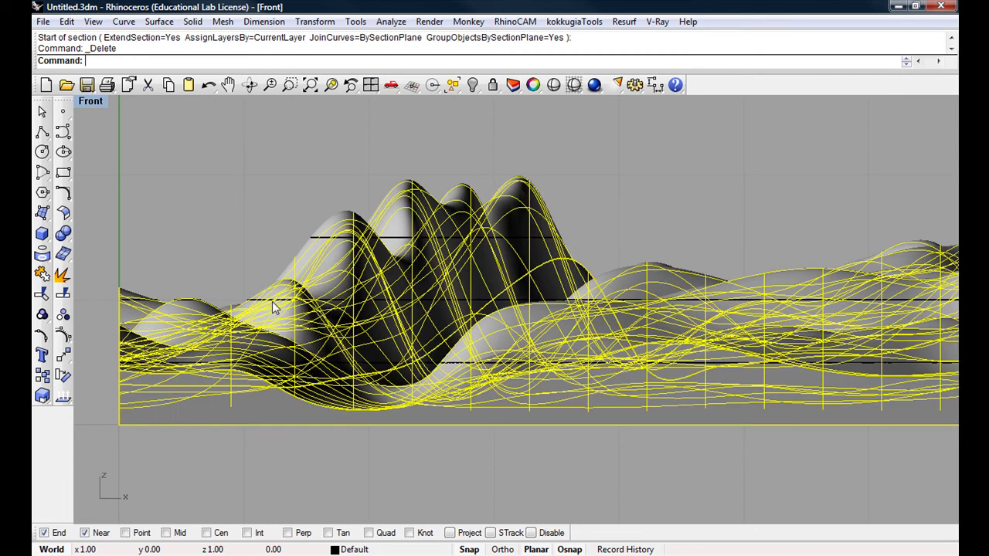
- Delete the overlapping Group15 curve at mid-height and pick another overlapping curve
{"action": "scroll", "coordinate": [262, 305], "scroll_direction": "up", "scroll_amount": 3}
{"action": "scroll", "coordinate": [255, 305], "scroll_direction": "up", "scroll_amount": 4}
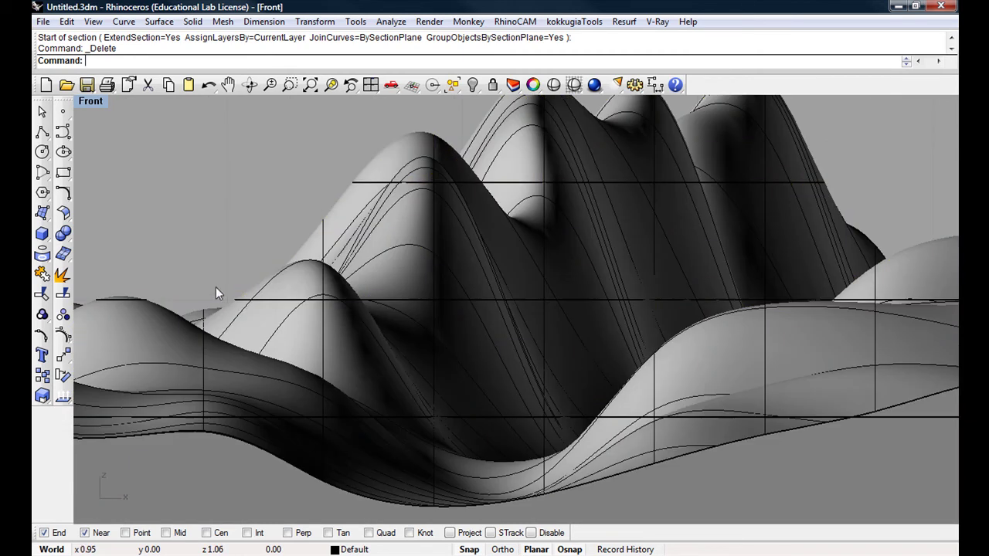
{"action": "left_click", "coordinate": [239, 300]}
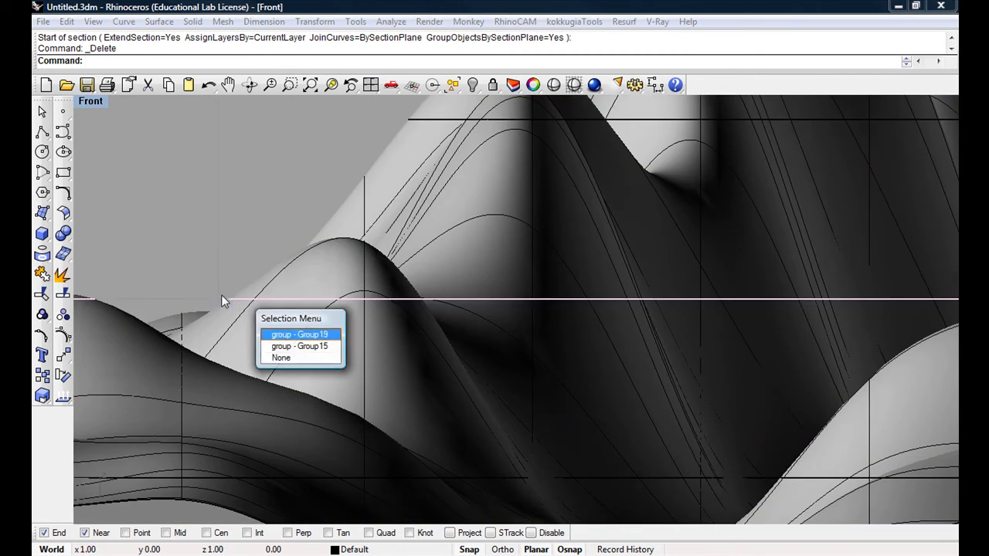
{"action": "scroll", "coordinate": [200, 261], "scroll_direction": "down", "scroll_amount": 5}
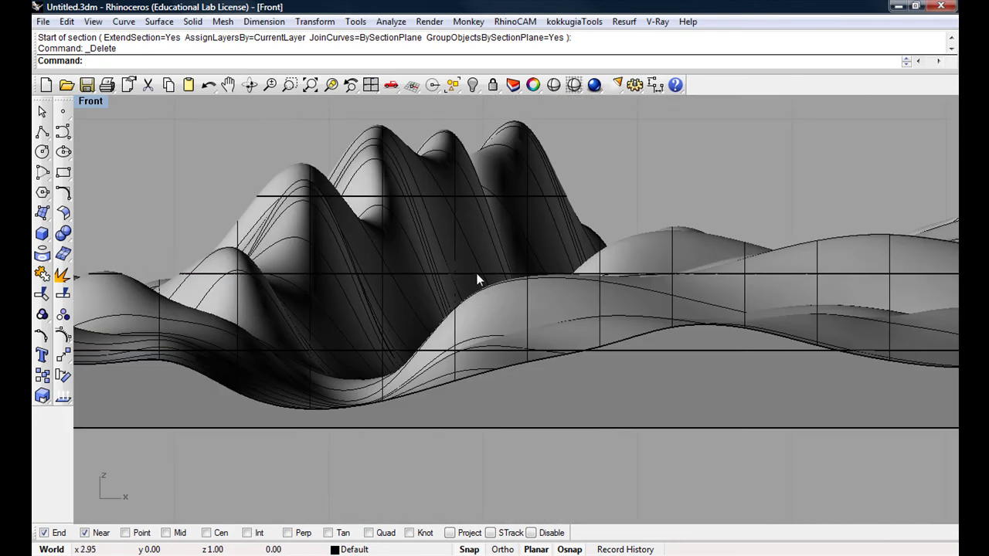
{"action": "left_click", "coordinate": [477, 279]}
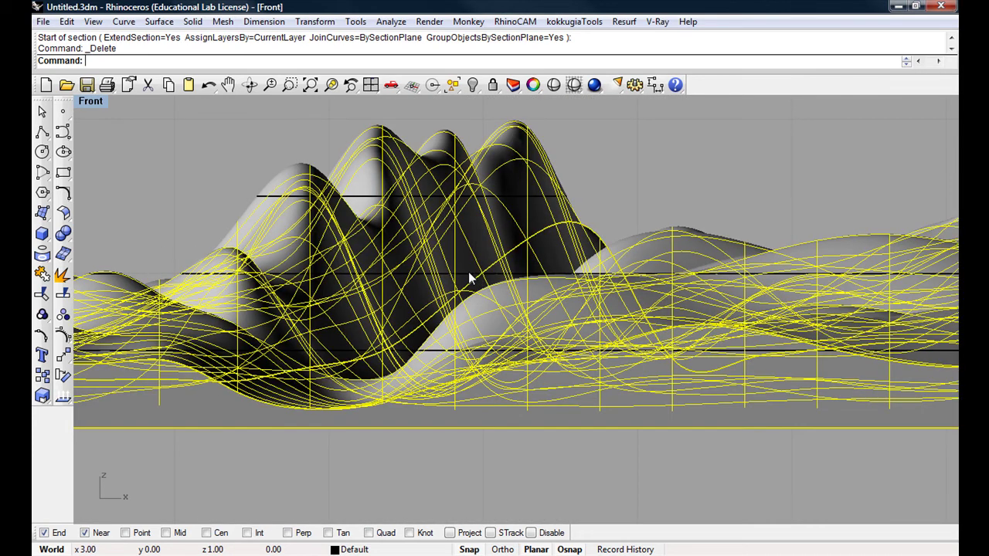
{"action": "left_click", "coordinate": [721, 275]}
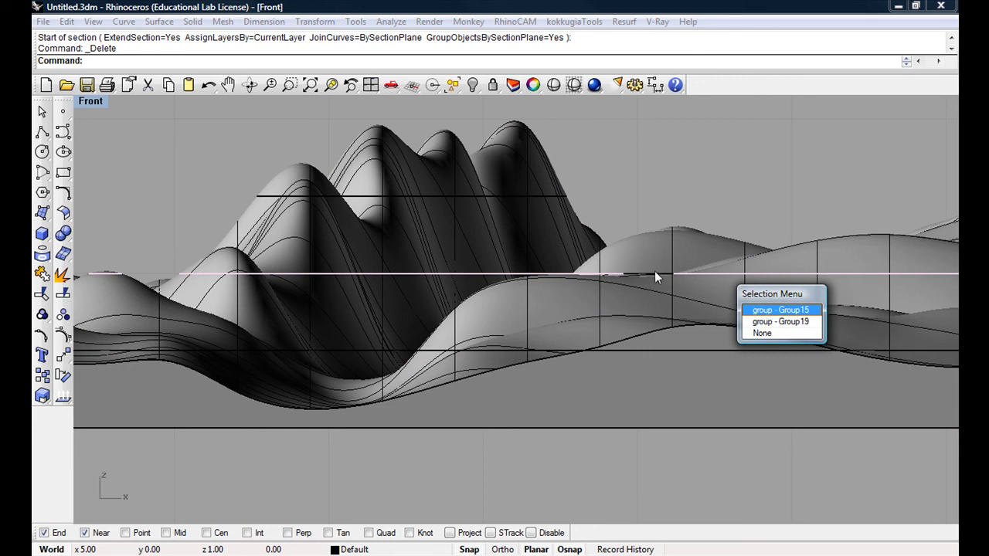
{"action": "left_click", "coordinate": [777, 312]}
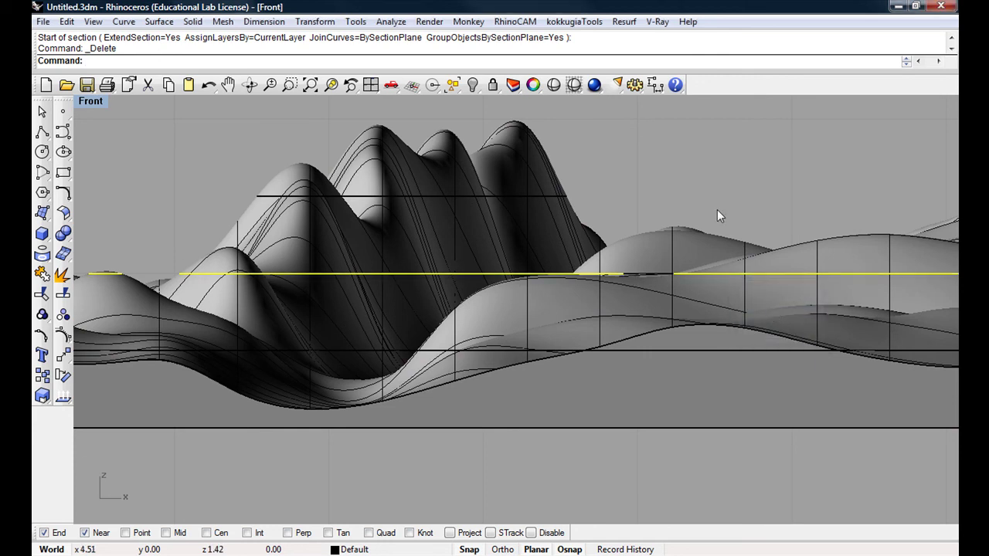
{"action": "key", "text": "Delete"}
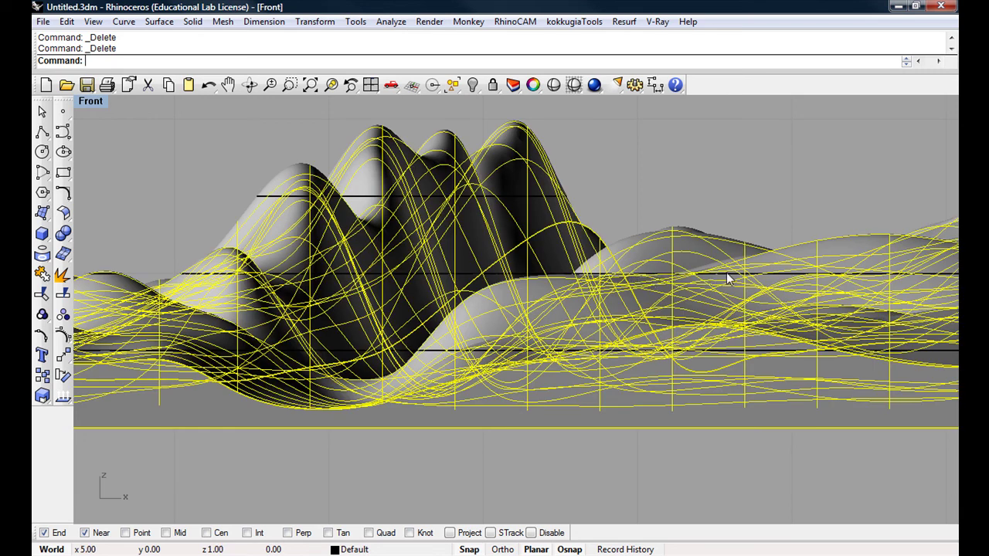
{"action": "scroll", "coordinate": [717, 272], "scroll_direction": "up", "scroll_amount": 3}
{"action": "left_click", "coordinate": [727, 273]}
- Pan the Front view to show the whole model and clear the curve selection
{"action": "left_click", "coordinate": [773, 317]}
{"action": "scroll", "coordinate": [610, 288], "scroll_direction": "down", "scroll_amount": 3}
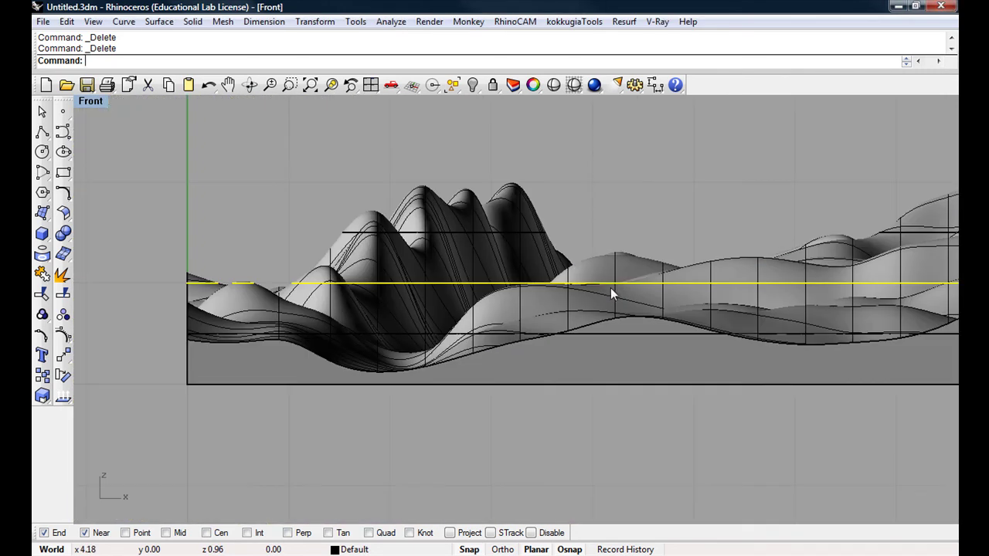
{"action": "scroll", "coordinate": [611, 287], "scroll_direction": "down", "scroll_amount": 3}
{"action": "right_click_drag", "start_coordinate": [598, 285], "coordinate": [303, 264]}
{"action": "scroll", "coordinate": [304, 264], "scroll_direction": "down", "scroll_amount": 2}
{"action": "left_click", "coordinate": [151, 129]}
- Restore four viewports, shade the Top view, and maximize the Perspective view
{"action": "double_click", "coordinate": [89, 102]}
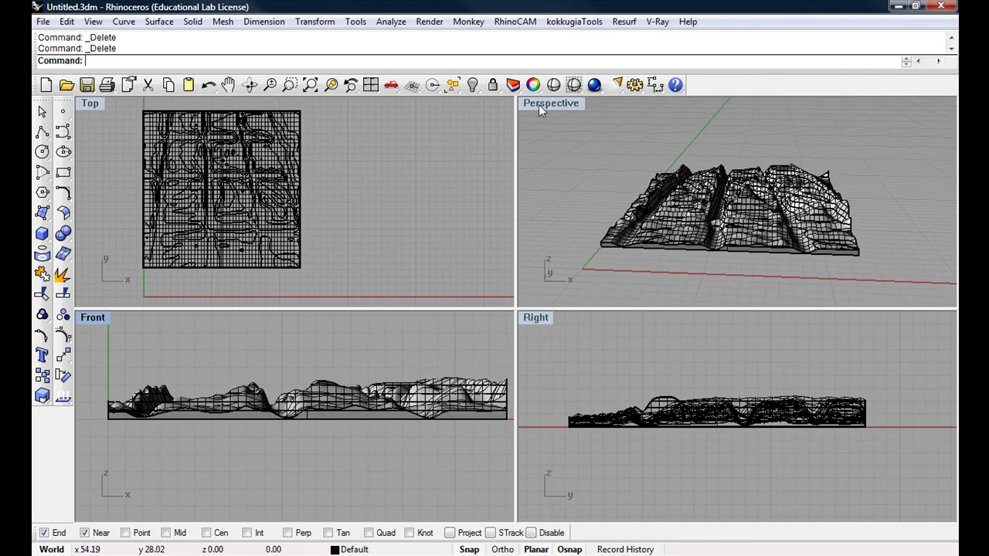
{"action": "right_click_drag", "start_coordinate": [225, 139], "coordinate": [259, 155]}
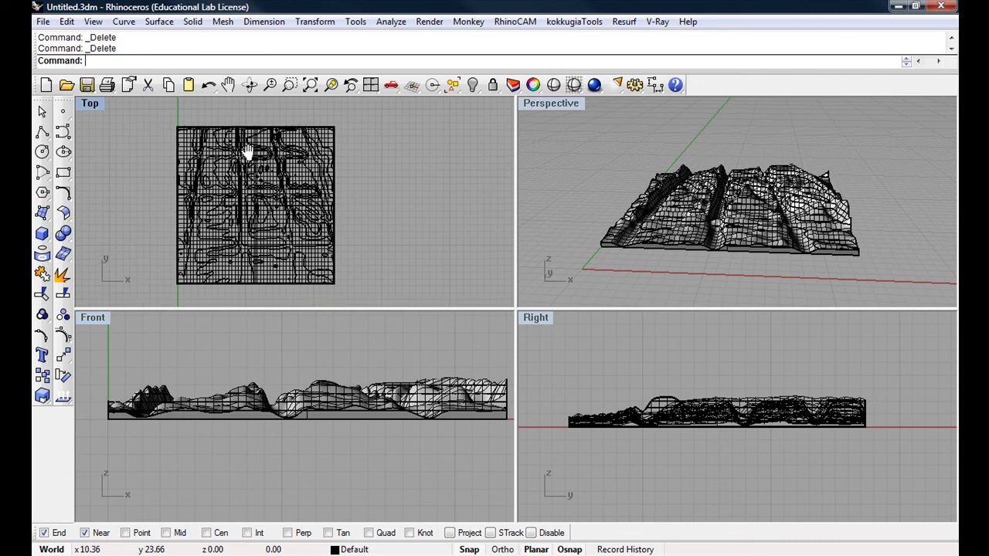
{"action": "left_click", "coordinate": [91, 105]}
{"action": "left_click", "coordinate": [103, 157]}
{"action": "mouse_move", "coordinate": [173, 169]}
{"action": "right_mouse_down"}
{"action": "mouse_move", "coordinate": [186, 162]}
{"action": "mouse_move", "coordinate": [154, 158]}
{"action": "right_mouse_up"}
{"action": "double_click", "coordinate": [550, 103]}
{"action": "right_click_drag", "start_coordinate": [495, 218], "coordinate": [501, 276]}
- Select the terrain polysurface and hide it, leaving only the contour curves
{"action": "left_click", "coordinate": [505, 403]}
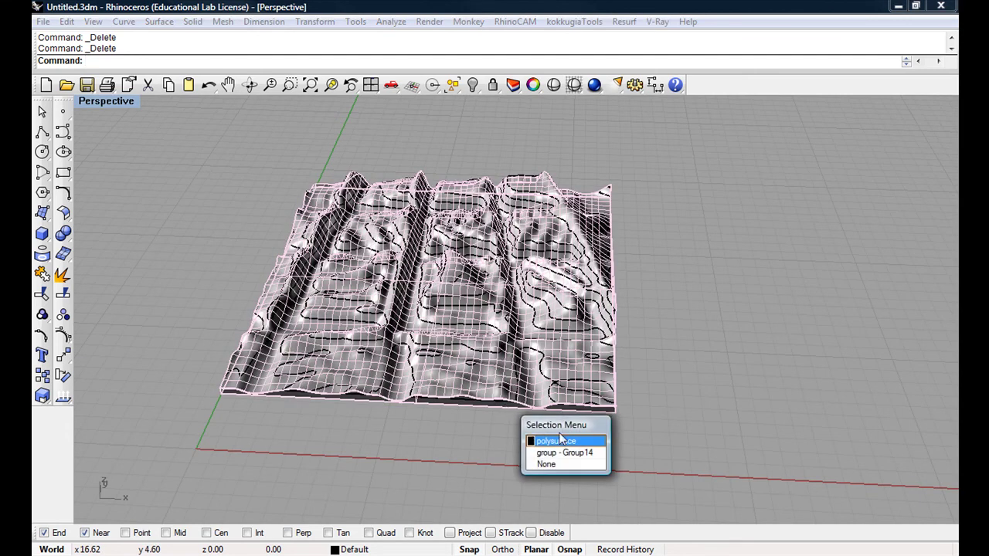
{"action": "left_click", "coordinate": [570, 441]}
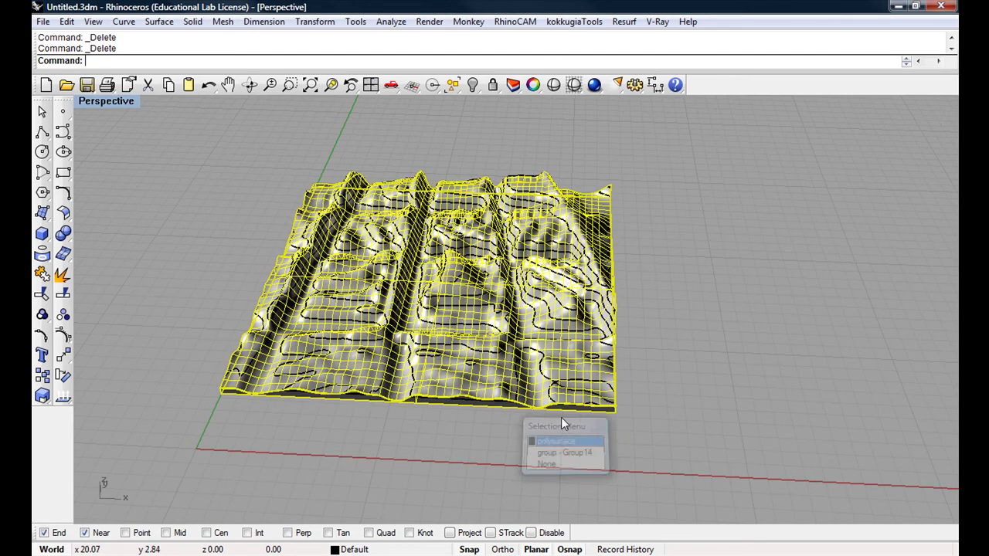
{"action": "right_click_drag", "start_coordinate": [642, 332], "coordinate": [636, 289]}
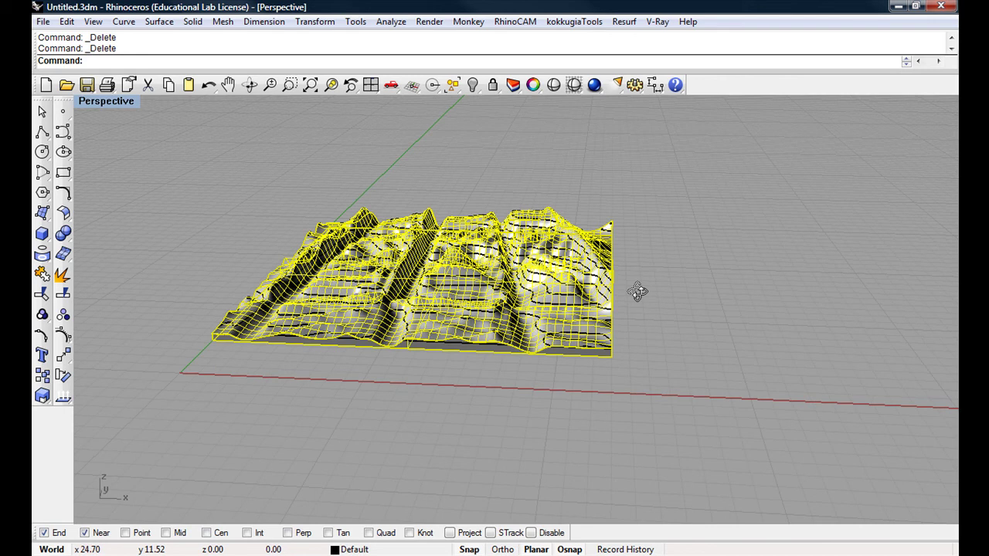
{"action": "left_click", "coordinate": [473, 85]}
{"action": "right_click_drag", "start_coordinate": [486, 174], "coordinate": [600, 364]}
{"action": "right_click_drag", "start_coordinate": [505, 277], "coordinate": [401, 214]}
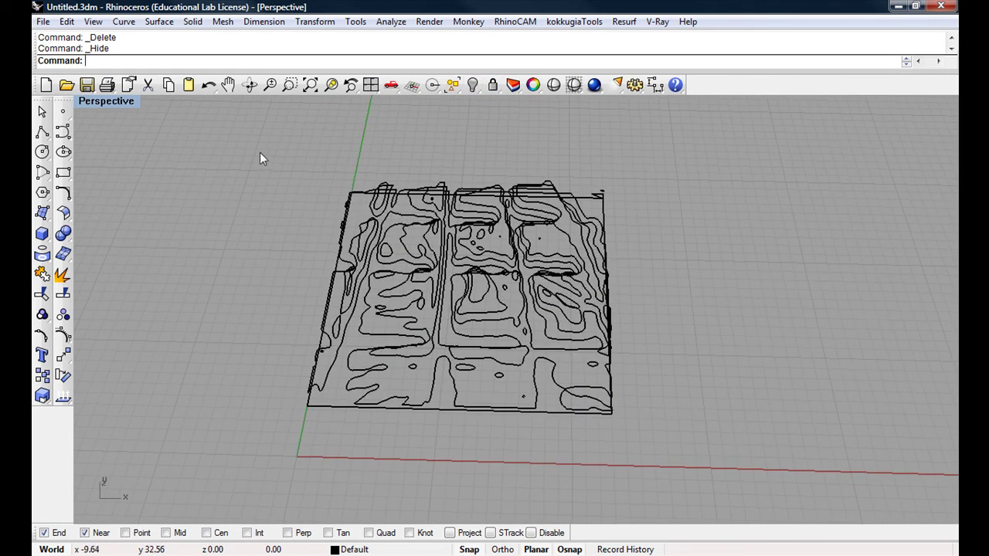
{"action": "right_click_drag", "start_coordinate": [273, 168], "coordinate": [290, 212]}
- Window-select the contour curves and extrude them straight by 0.5 with Cap=Yes
{"action": "left_click_drag", "start_coordinate": [244, 162], "coordinate": [673, 419]}
{"action": "left_click", "coordinate": [159, 22]}
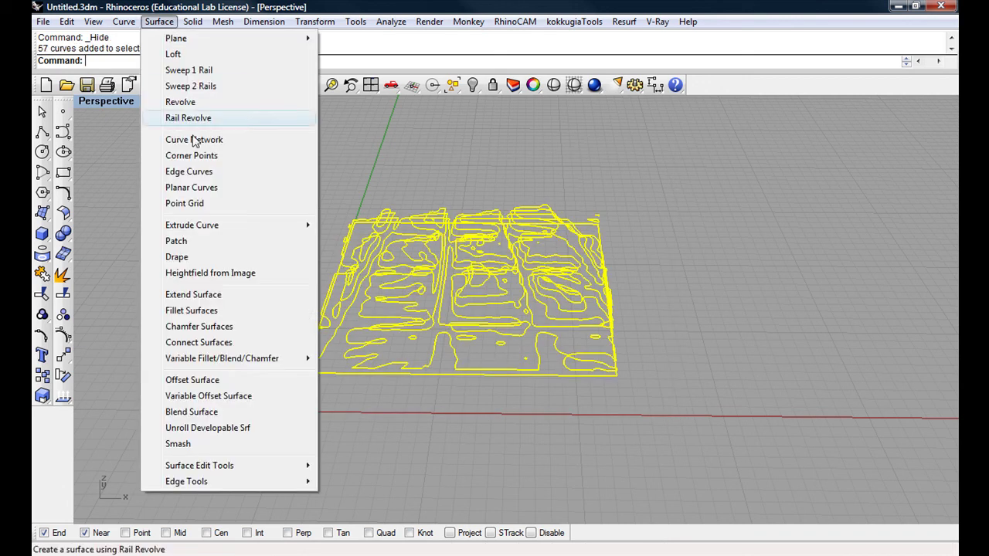
{"action": "mouse_move", "coordinate": [239, 224]}
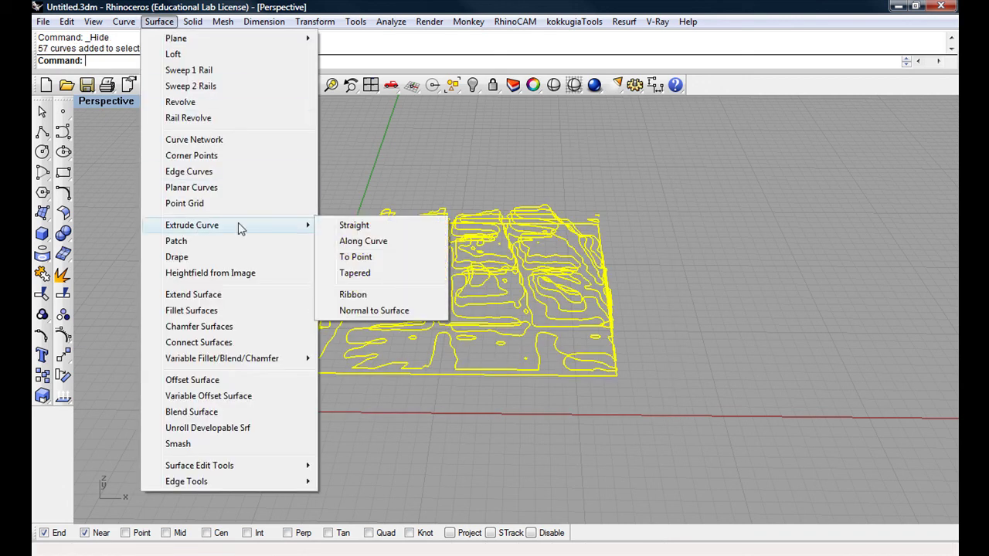
{"action": "left_click", "coordinate": [354, 226]}
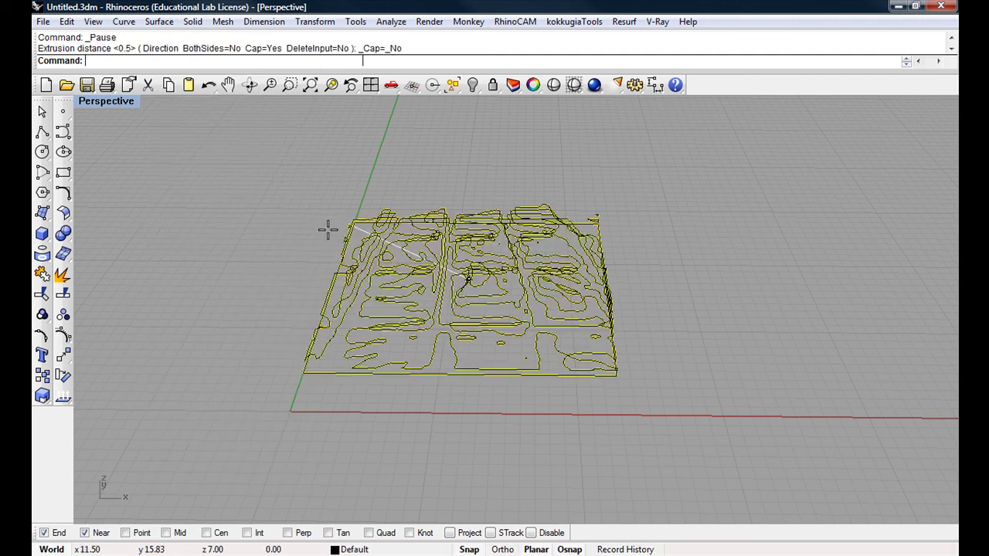
{"action": "left_click", "coordinate": [292, 213]}
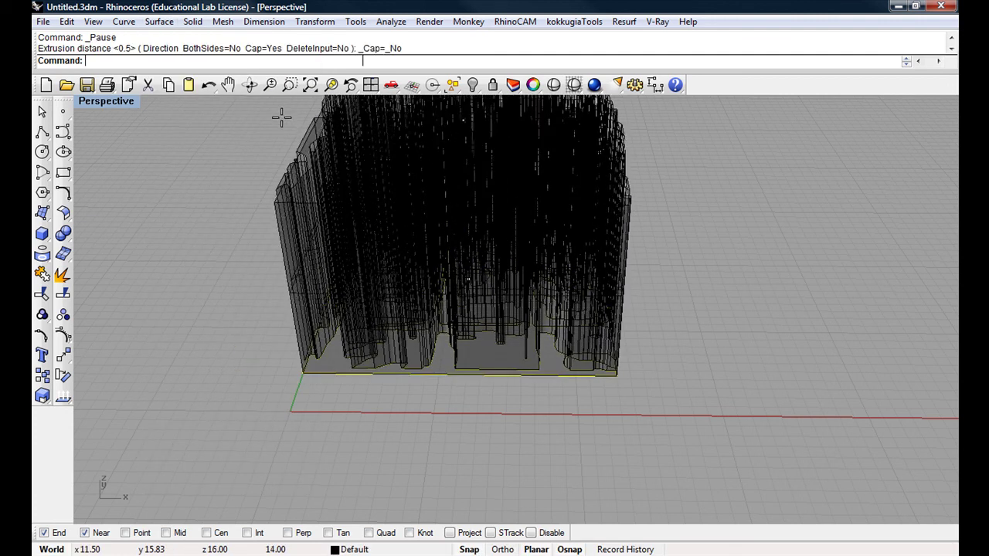
{"action": "left_click", "coordinate": [265, 61]}
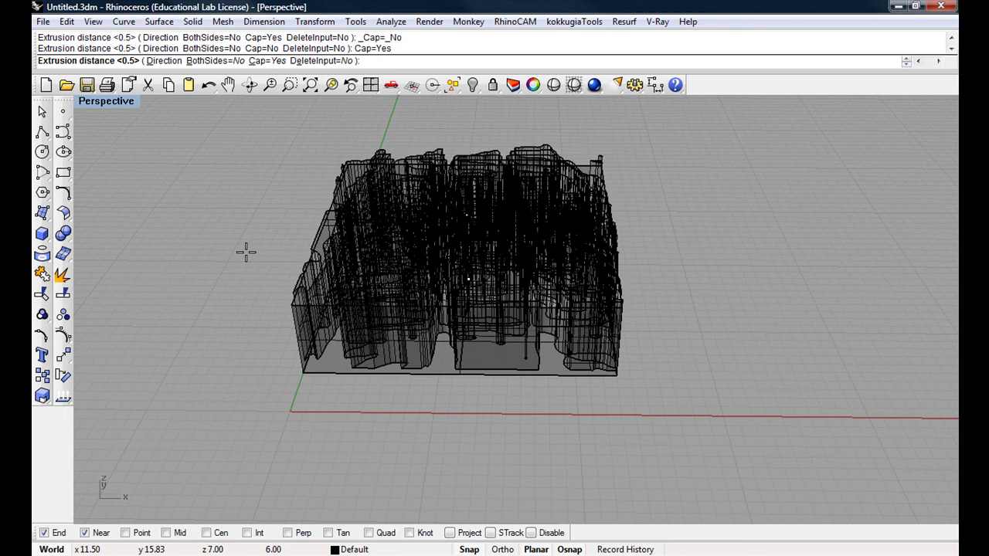
{"action": "type", "text": ".5"}
{"action": "key", "text": "Return"}
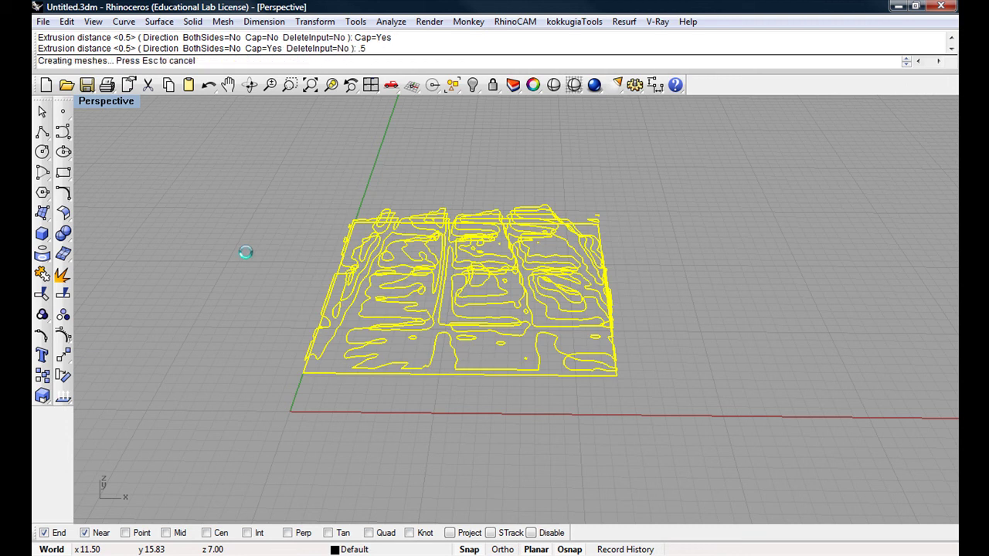